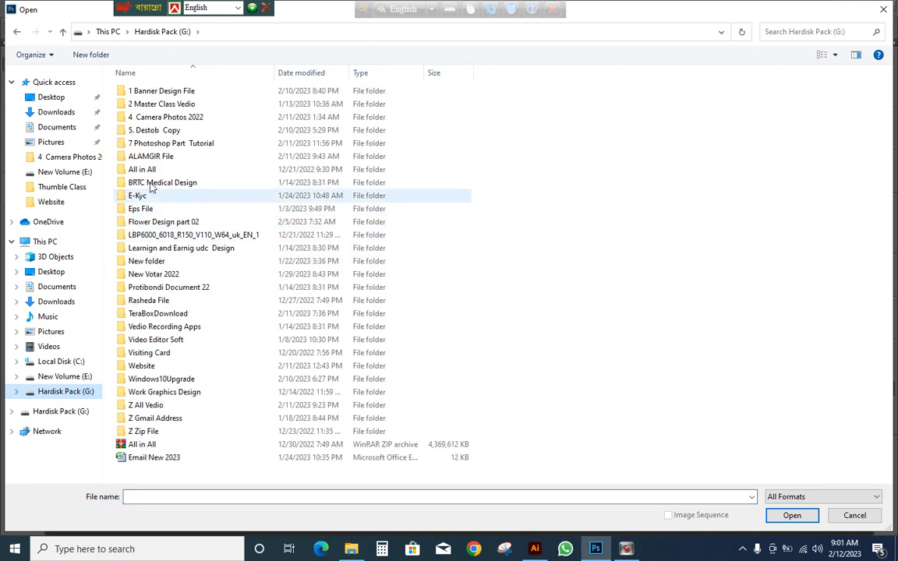
Open IMG_6123 from the "4 Camera Photos 2022" folder on drive G: and dock its document window as a tab.
{"action": "left_click", "coordinate": [191, 117]}
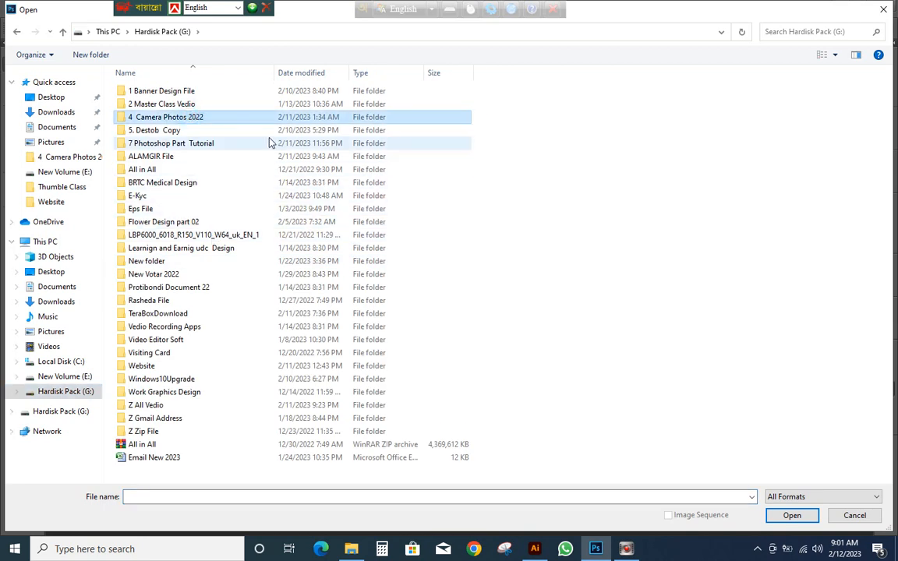
{"action": "double_click", "coordinate": [191, 119]}
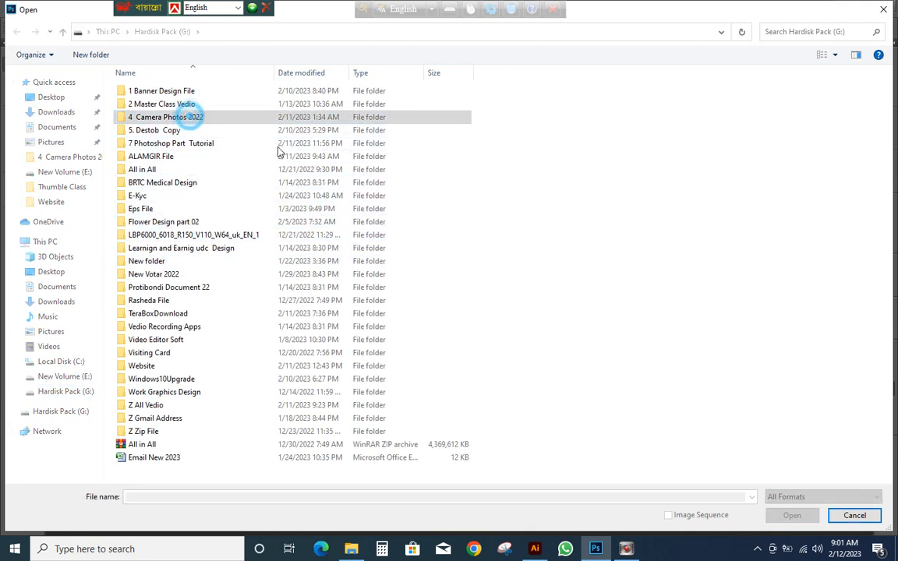
{"action": "left_click", "coordinate": [199, 138]}
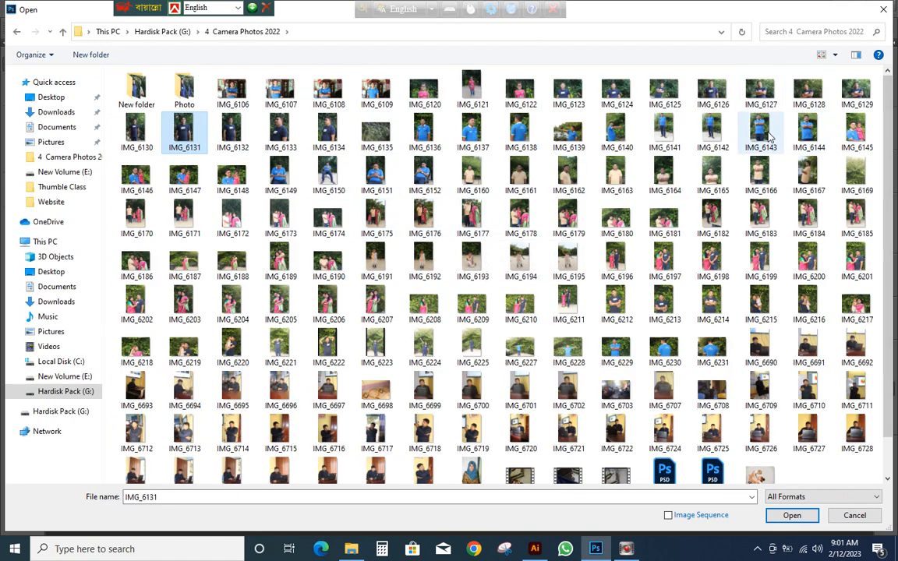
{"action": "left_click", "coordinate": [714, 92]}
{"action": "key", "text": "Left"}
{"action": "key", "text": "Left"}
{"action": "key", "text": "Left"}
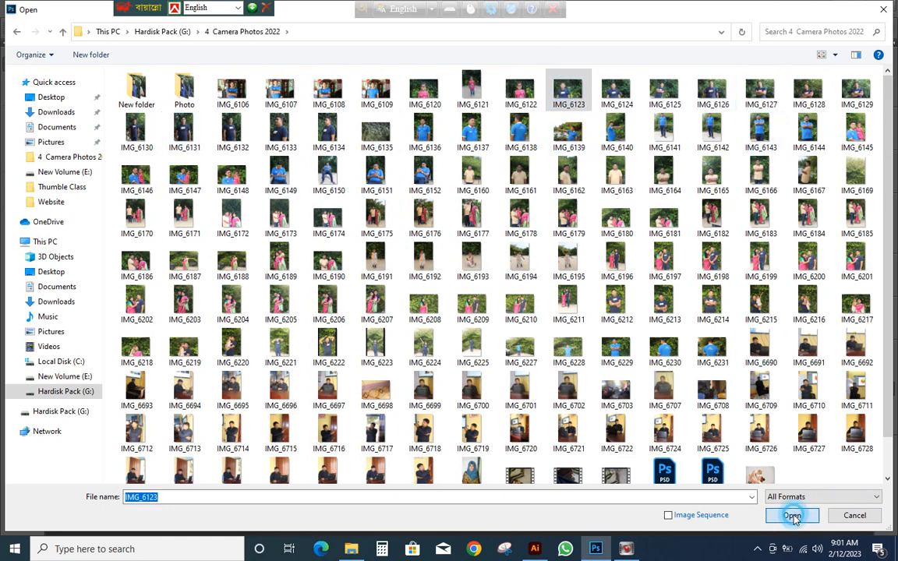
{"action": "left_click", "coordinate": [792, 515]}
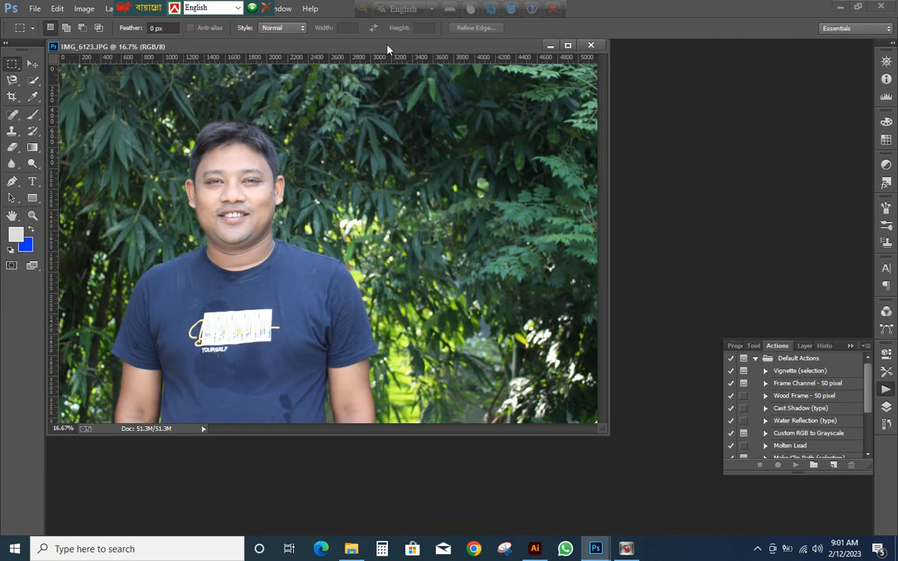
{"action": "left_click_drag", "start_coordinate": [387, 49], "coordinate": [494, 57]}
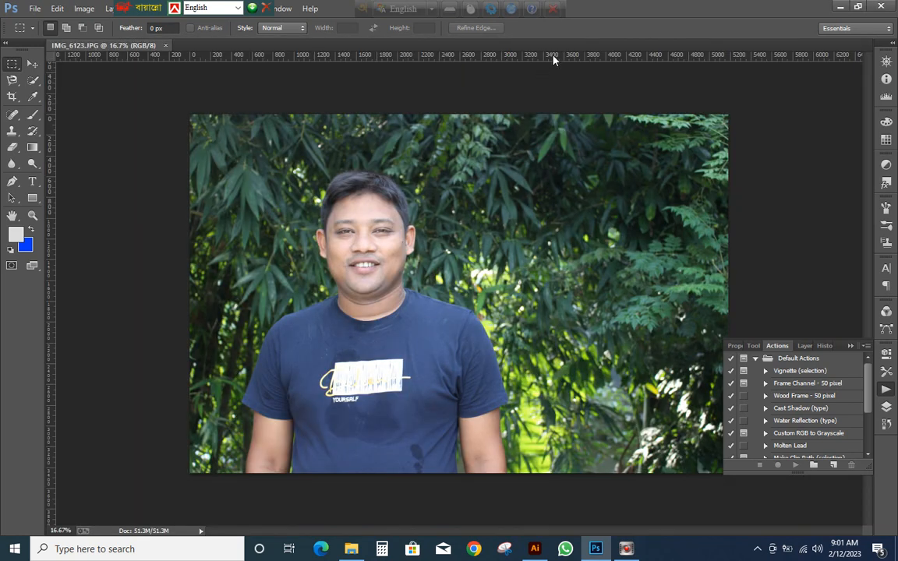
{"action": "scroll", "coordinate": [353, 137], "scroll_direction": "up", "scroll_amount": 1}
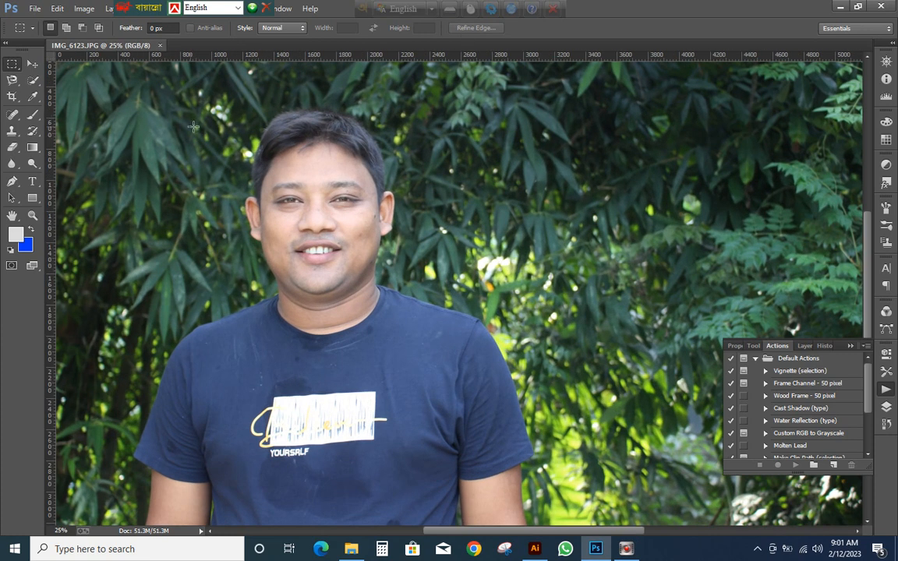
Activate the Crop tool, list the presets of all tools, and choose the Crop 4 inch x 6 inch 300 ppi preset.
{"action": "left_click", "coordinate": [11, 97]}
{"action": "right_click", "coordinate": [11, 96]}
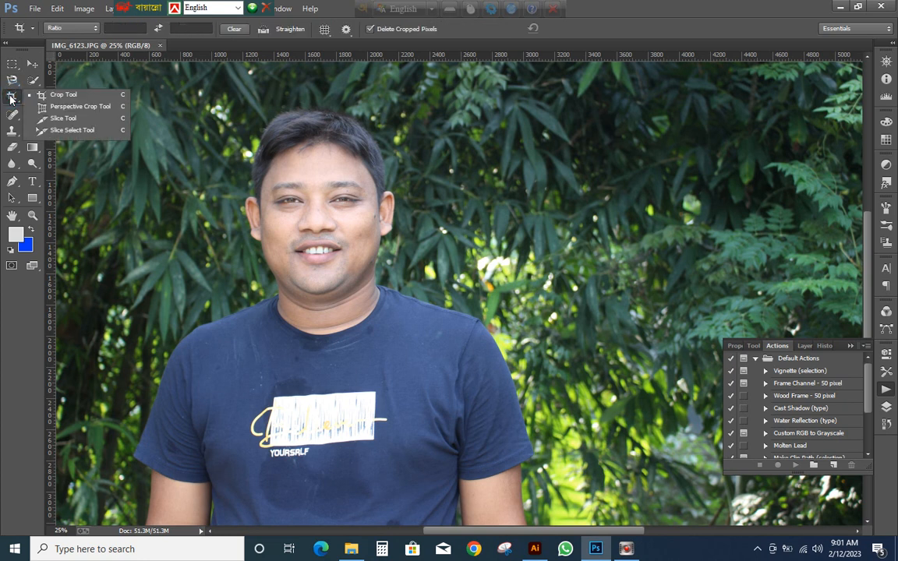
{"action": "left_click", "coordinate": [92, 99]}
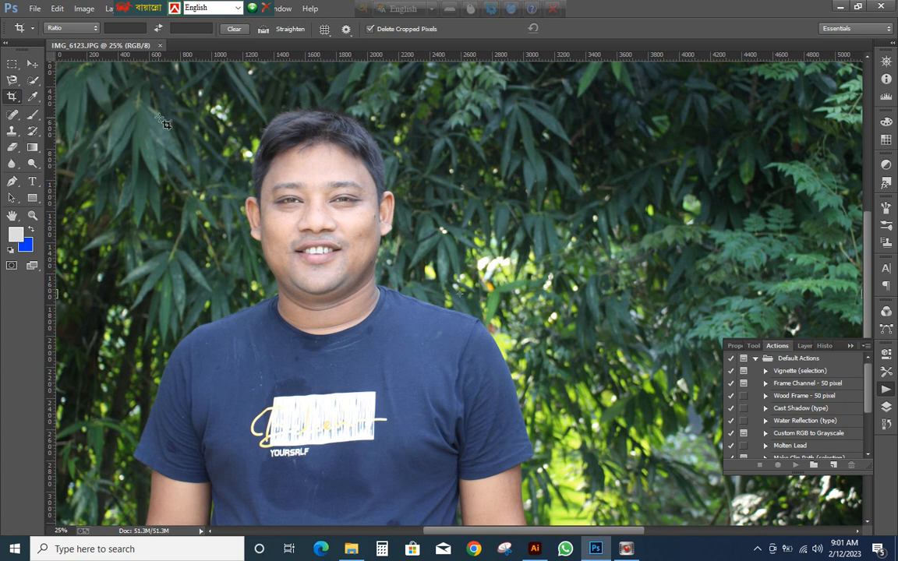
{"action": "left_click", "coordinate": [31, 29]}
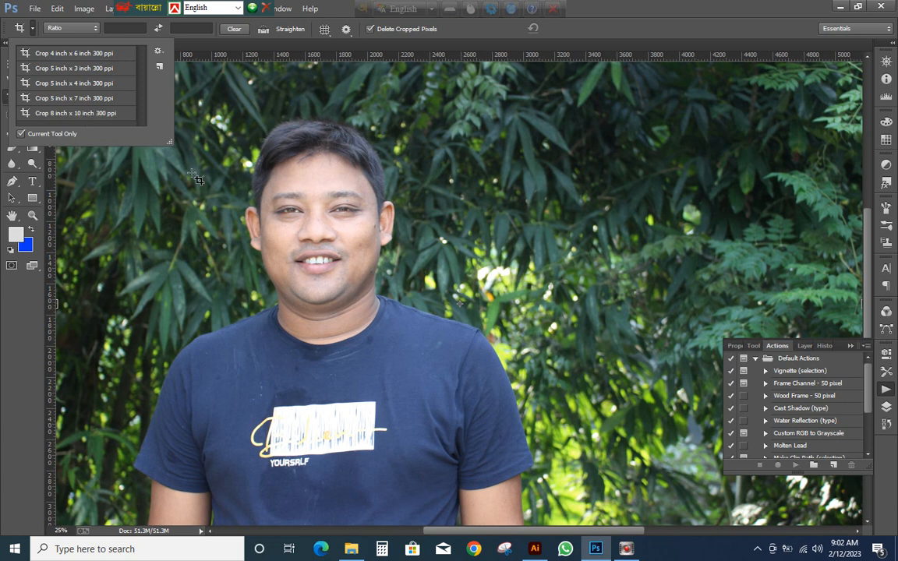
{"action": "left_click", "coordinate": [21, 133]}
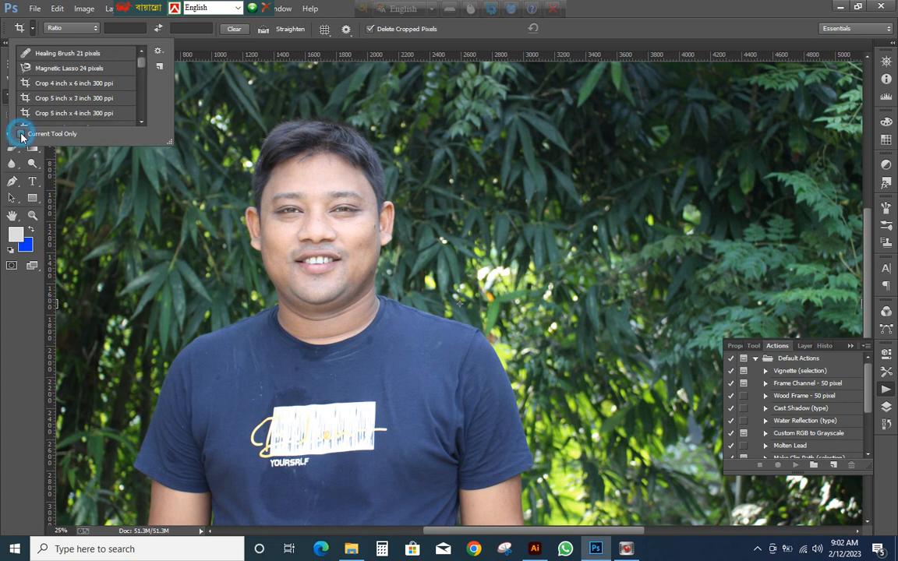
{"action": "scroll", "coordinate": [78, 94], "scroll_direction": "down", "scroll_amount": 2}
{"action": "scroll", "coordinate": [105, 100], "scroll_direction": "up", "scroll_amount": 2}
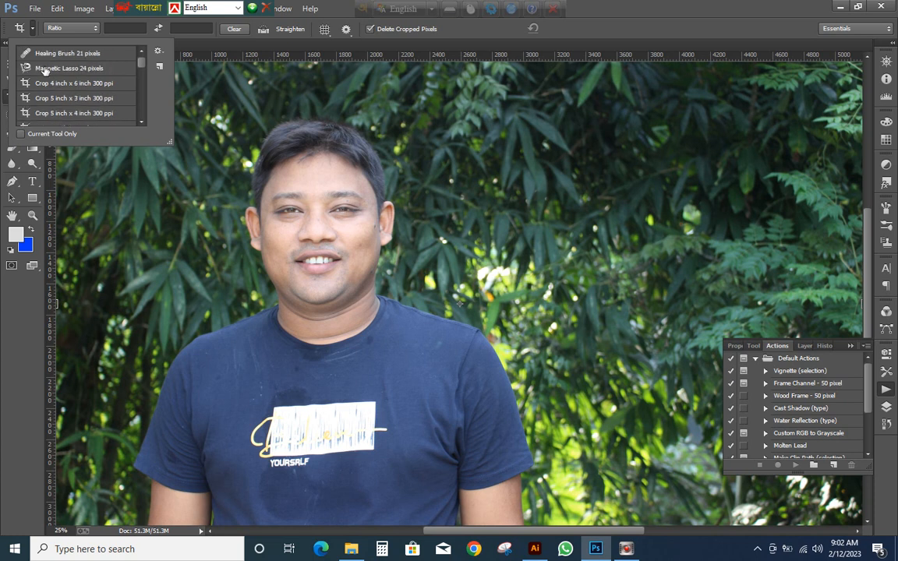
{"action": "left_click", "coordinate": [36, 84]}
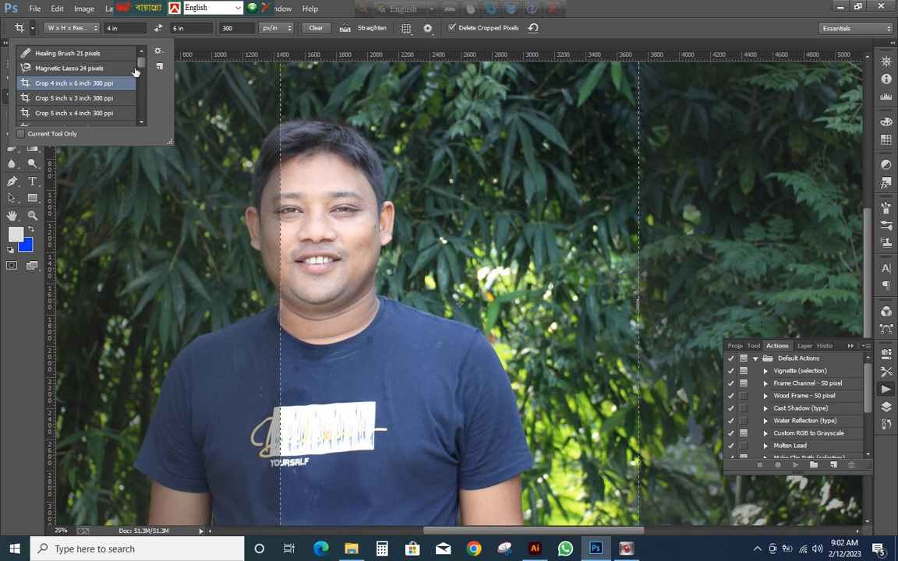
{"action": "mouse_move", "coordinate": [140, 63]}
{"action": "left_mouse_down"}
{"action": "mouse_move", "coordinate": [144, 114]}
{"action": "mouse_move", "coordinate": [145, 49]}
{"action": "left_mouse_up"}
{"action": "left_click", "coordinate": [74, 29]}
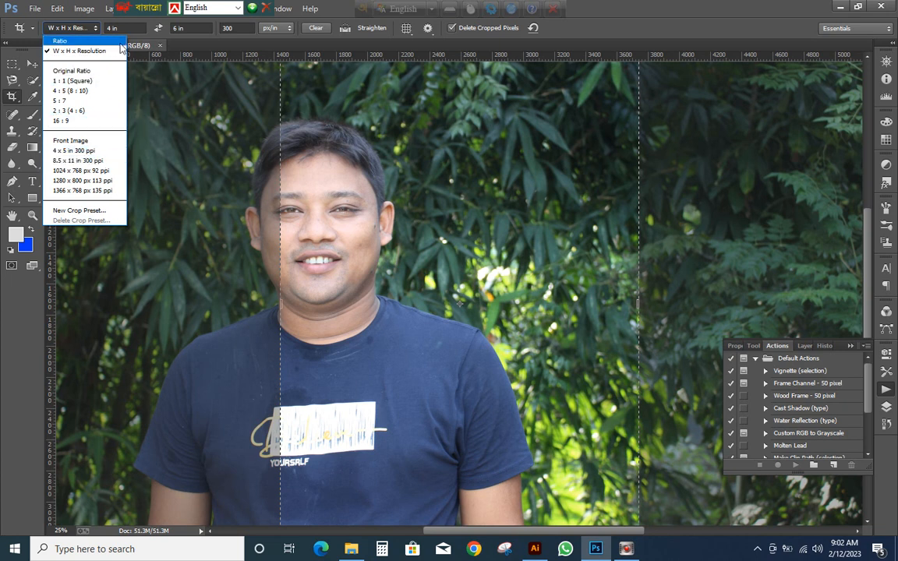
{"action": "left_click", "coordinate": [162, 39]}
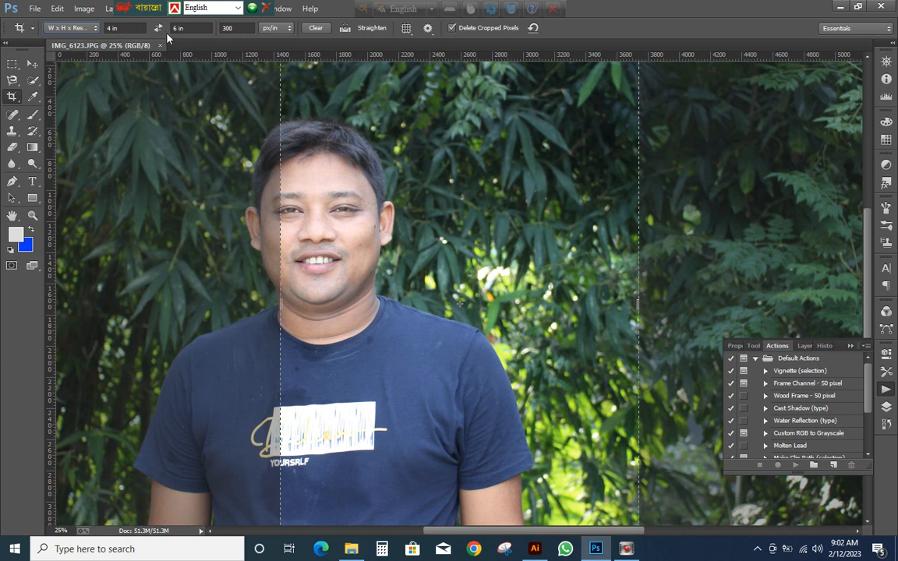
{"action": "left_click", "coordinate": [127, 29]}
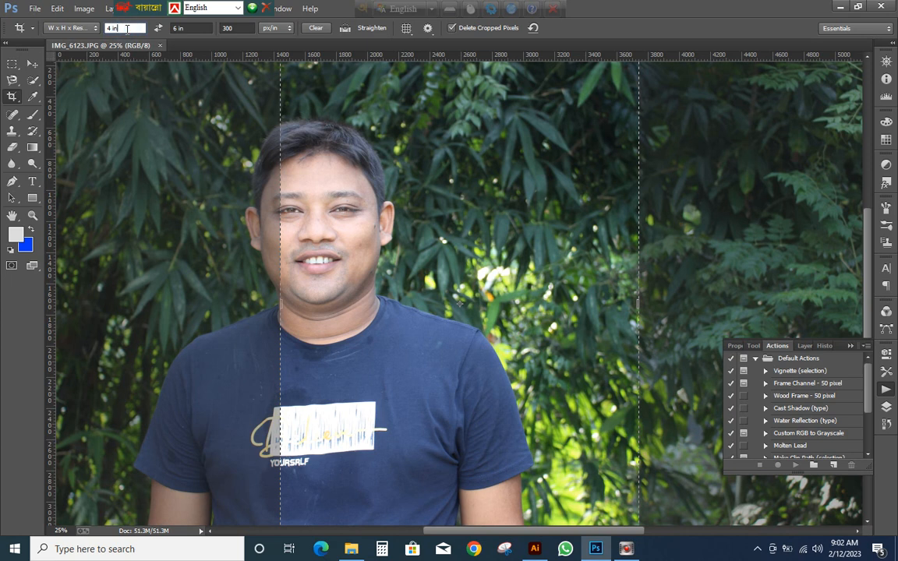
{"action": "left_click", "coordinate": [190, 29]}
{"action": "left_click", "coordinate": [247, 28]}
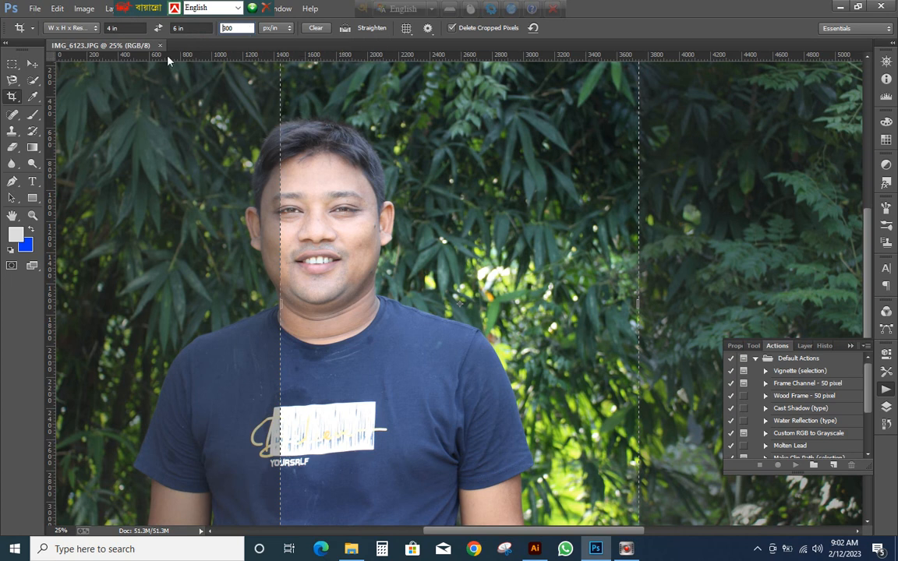
Set the crop size to 1.6 in wide by 2 in high.
{"action": "left_click", "coordinate": [136, 29]}
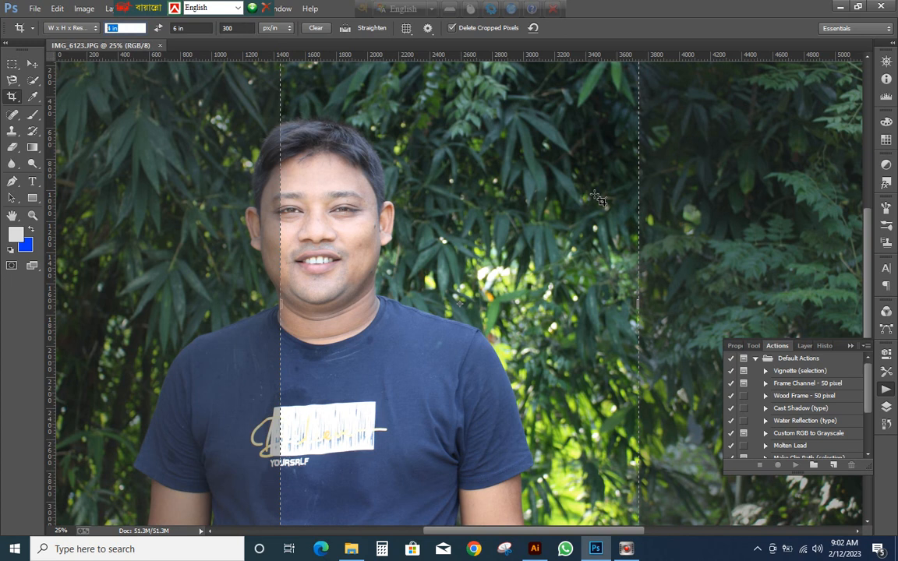
{"action": "left_click", "coordinate": [414, 204]}
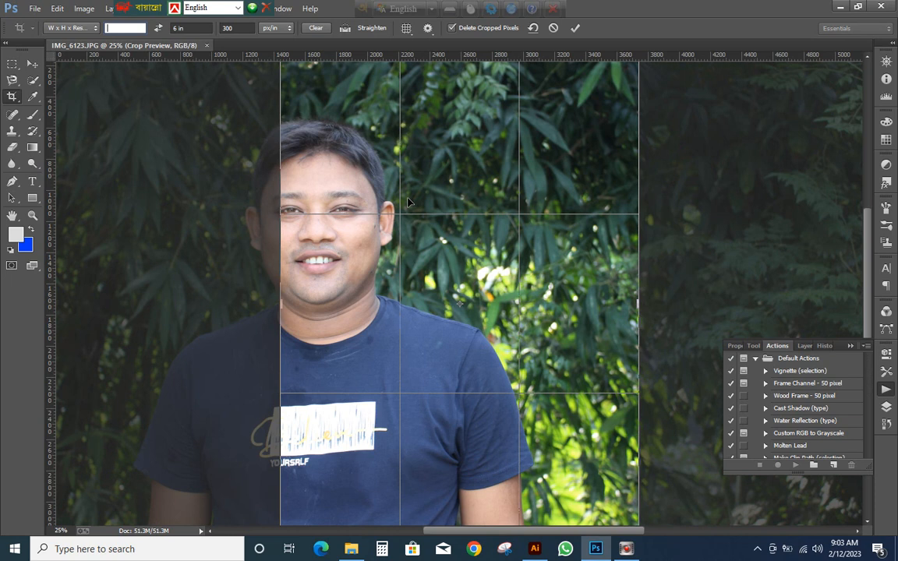
{"action": "type", "text": "2"}
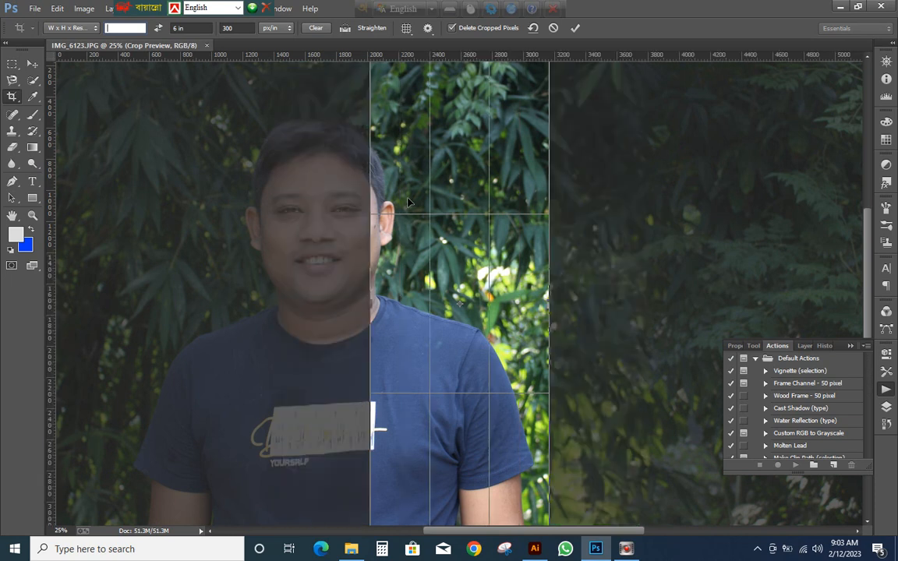
{"action": "type", "text": "1"}
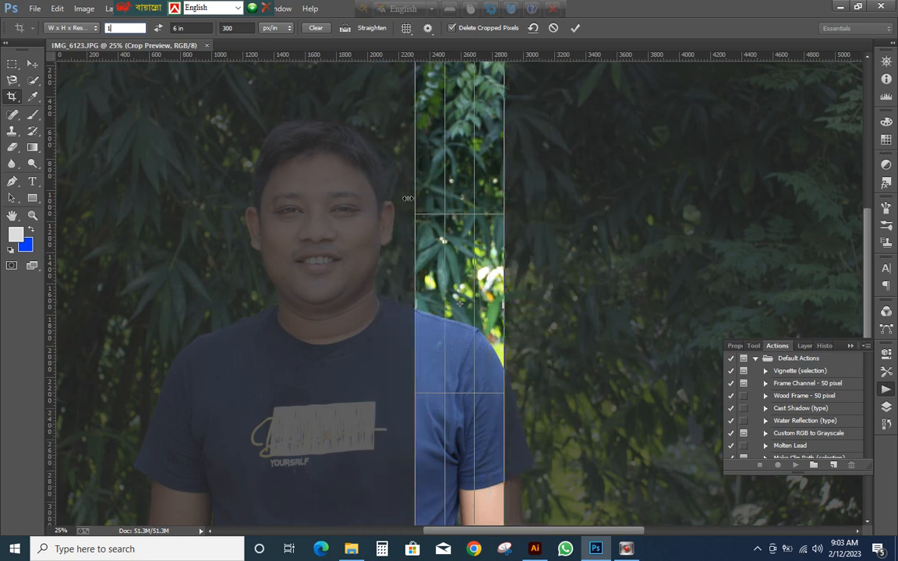
{"action": "type", "text": ".6"}
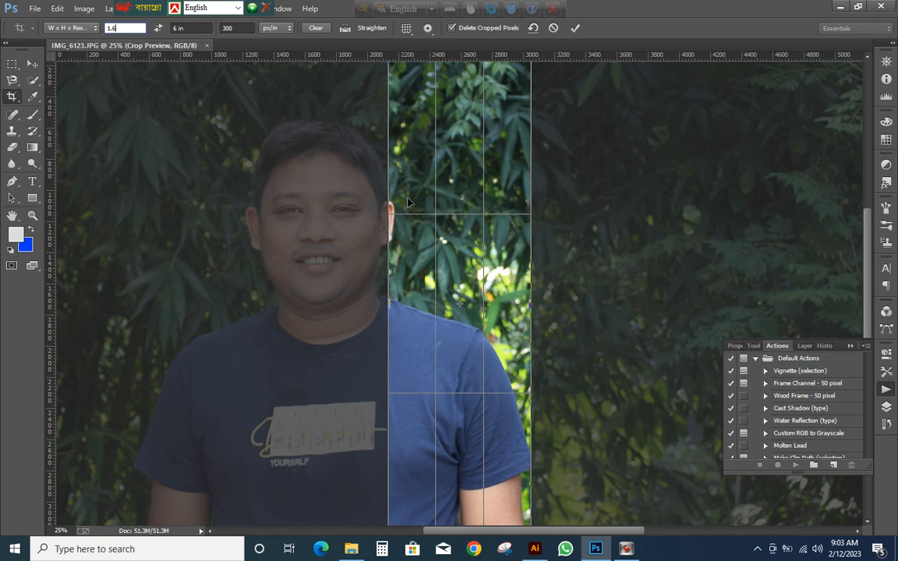
{"action": "key", "text": "Tab"}
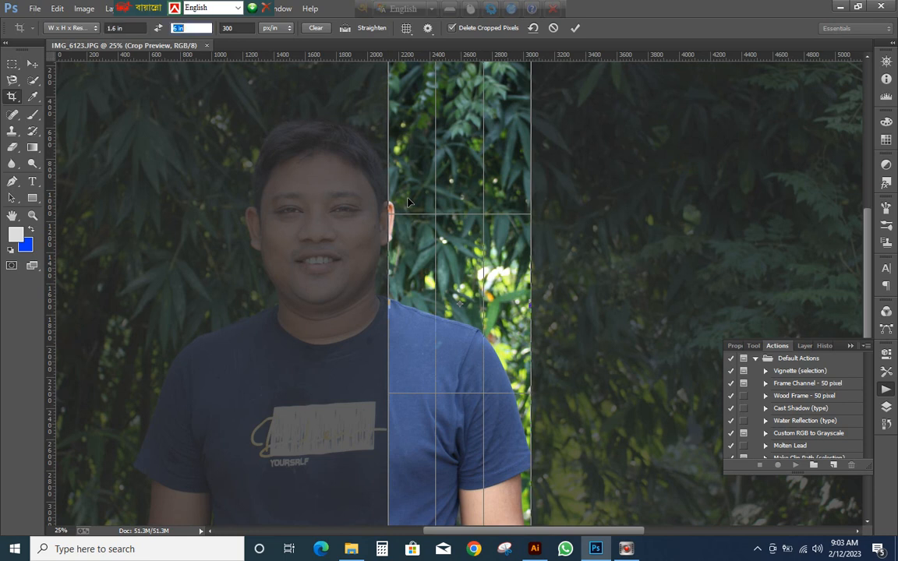
{"action": "type", "text": "2"}
{"action": "key", "text": "Tab"}
Fit the crop frame around the man's head and upper chest and apply the crop.
{"action": "left_click_drag", "start_coordinate": [341, 150], "coordinate": [527, 136]}
{"action": "key", "text": "ctrl+minus"}
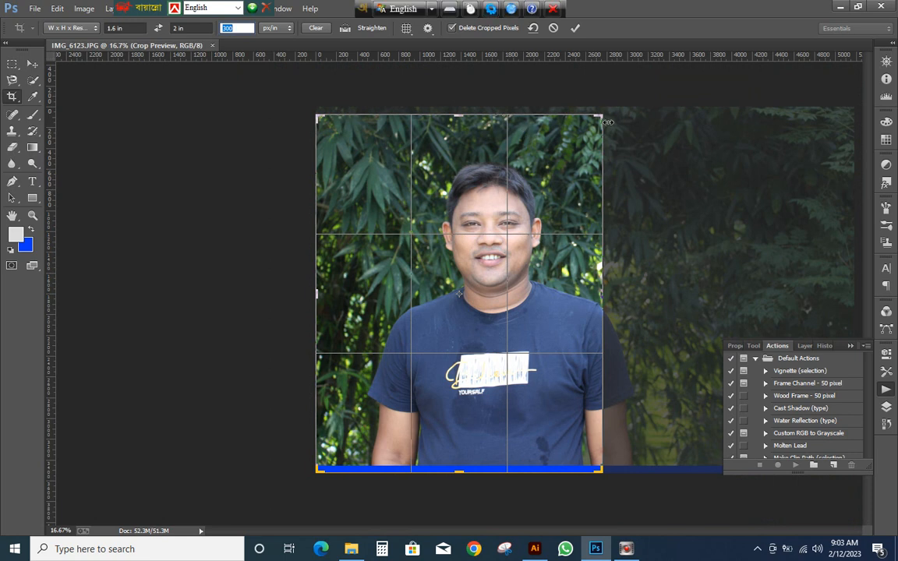
{"action": "left_click_drag", "start_coordinate": [604, 116], "coordinate": [467, 266]}
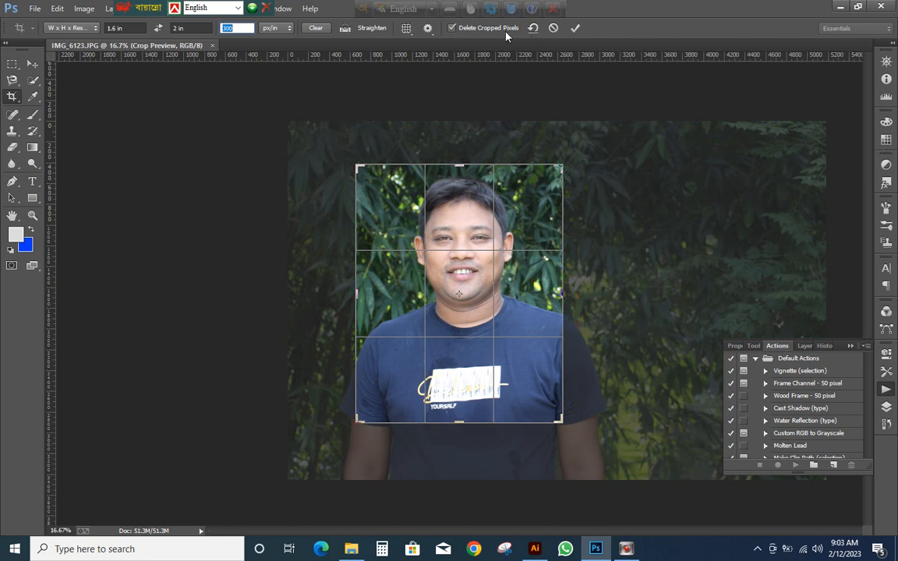
{"action": "left_click", "coordinate": [575, 29]}
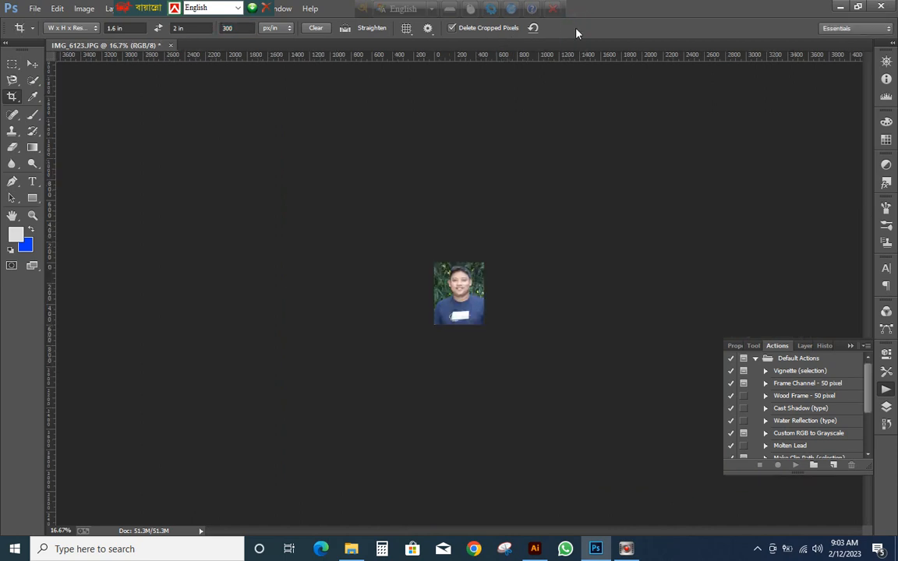
{"action": "key", "text": "ctrl+plus"}
{"action": "key", "text": "ctrl+plus"}
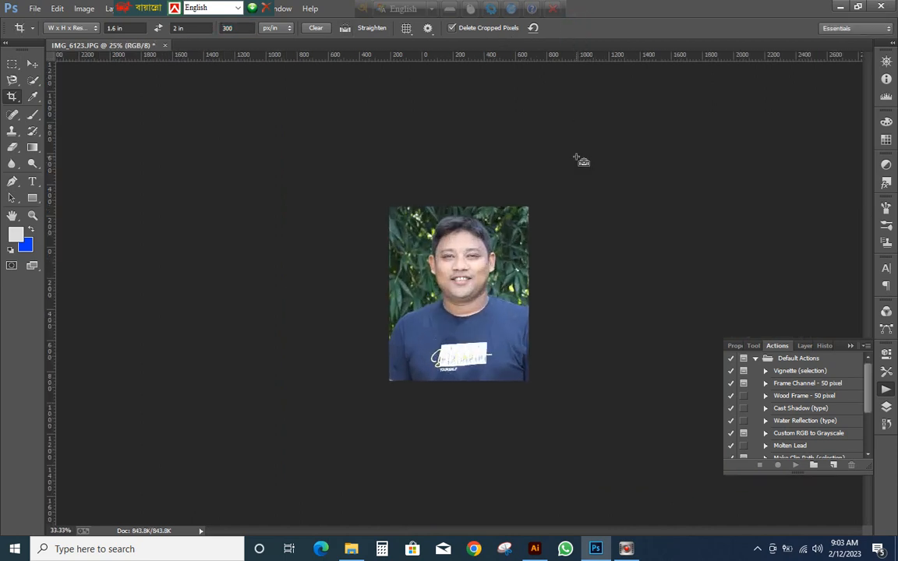
{"action": "key", "text": "ctrl+1"}
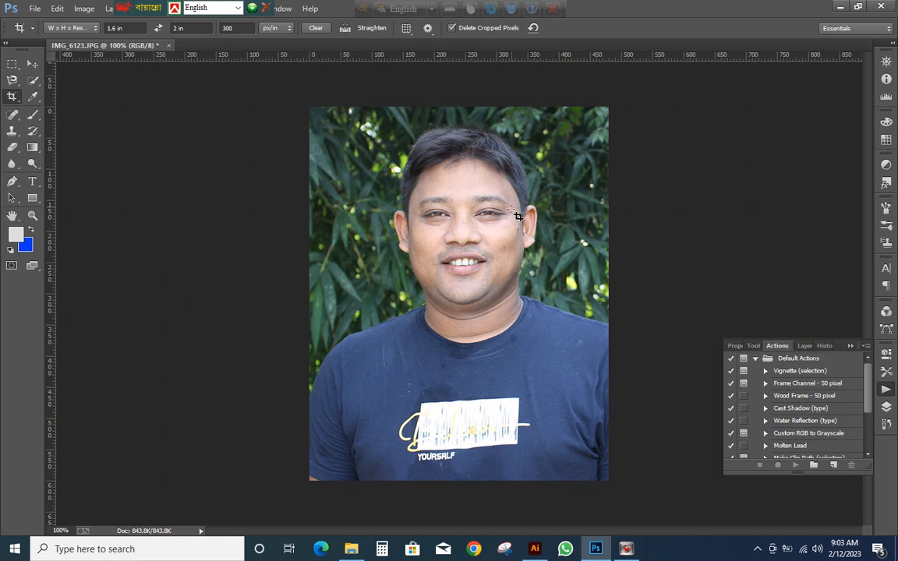
Undo the crop to restore the full photo.
{"action": "key", "text": "ctrl"}
{"action": "scroll", "coordinate": [515, 215], "scroll_direction": "up", "scroll_amount": 5}
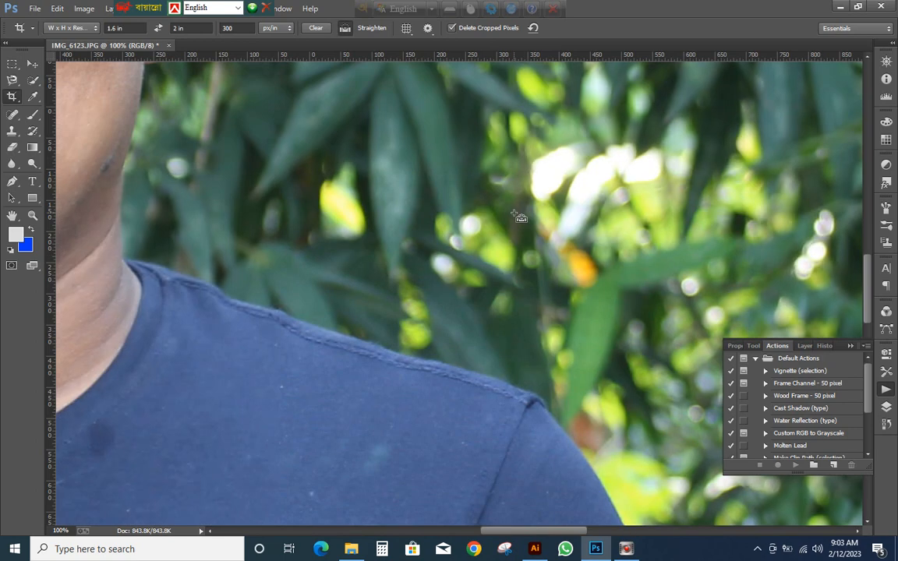
{"action": "scroll", "coordinate": [515, 216], "scroll_direction": "down", "scroll_amount": 5}
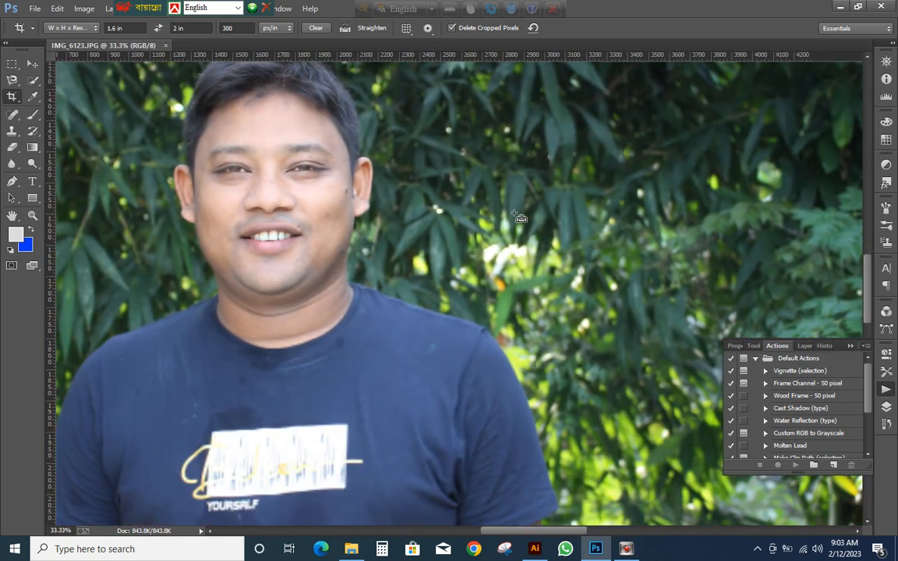
{"action": "key", "text": "Escape"}
{"action": "key", "text": "ctrl+minus"}
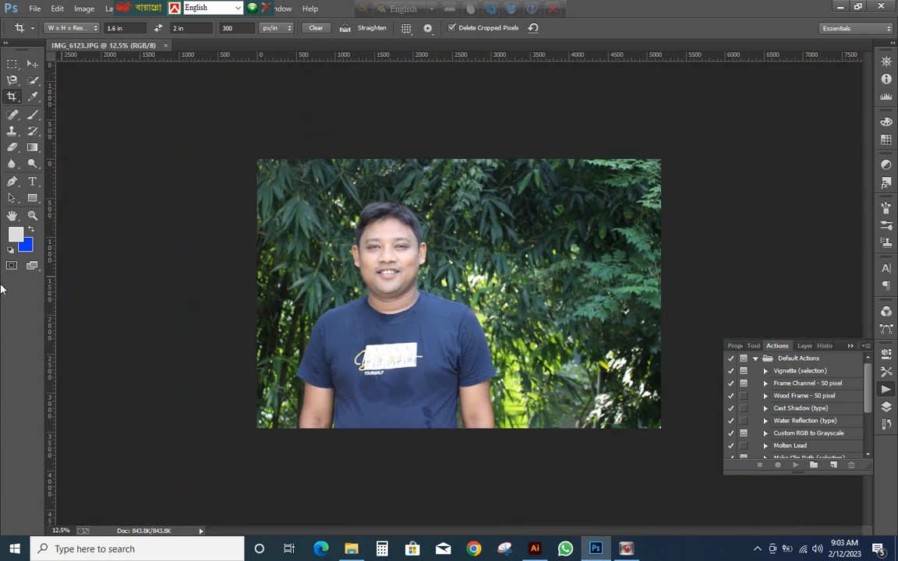
{"action": "left_click", "coordinate": [12, 96]}
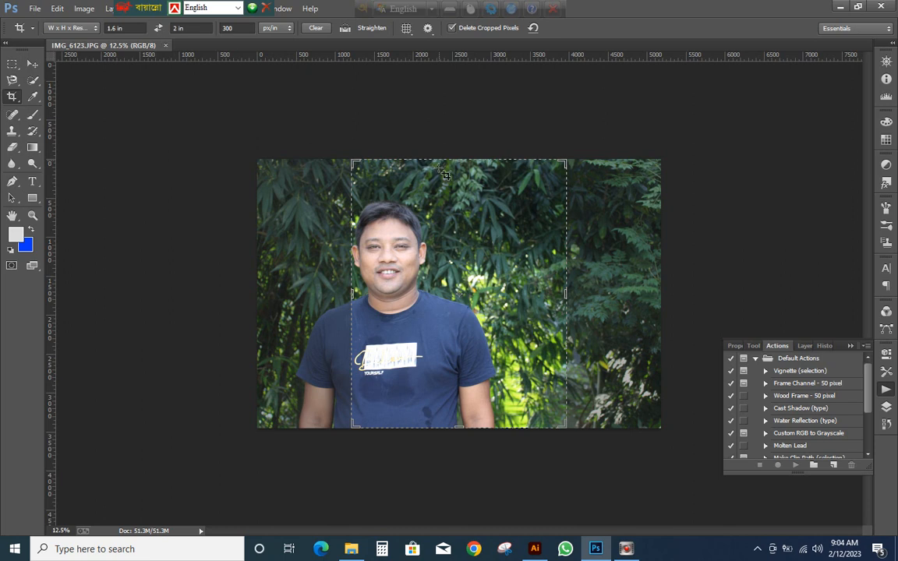
{"action": "left_click", "coordinate": [32, 64]}
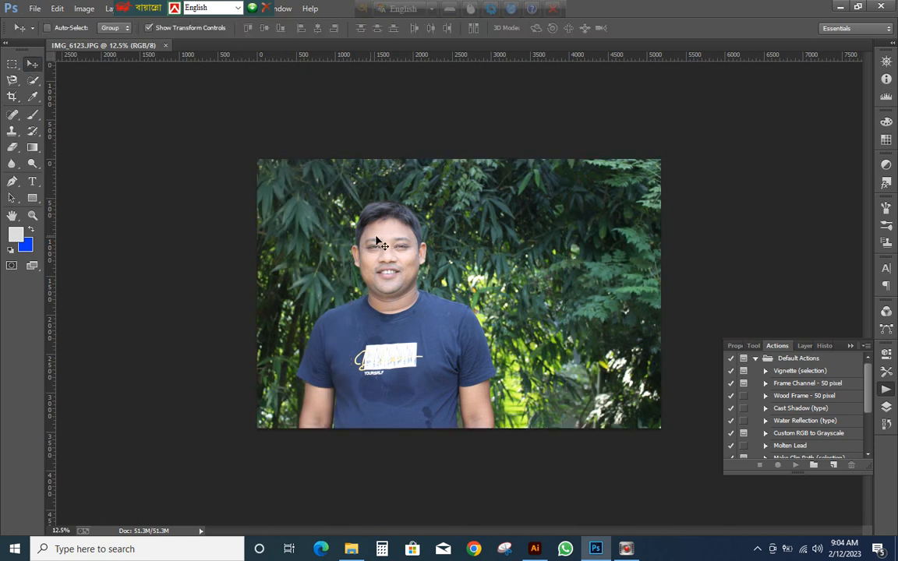
{"action": "left_click", "coordinate": [12, 96]}
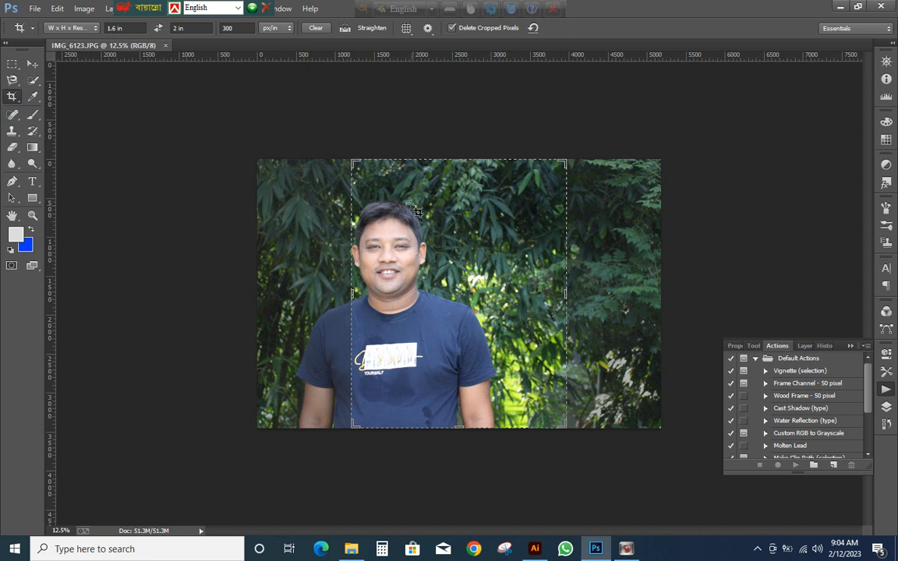
{"action": "left_click_drag", "start_coordinate": [417, 212], "coordinate": [387, 220]}
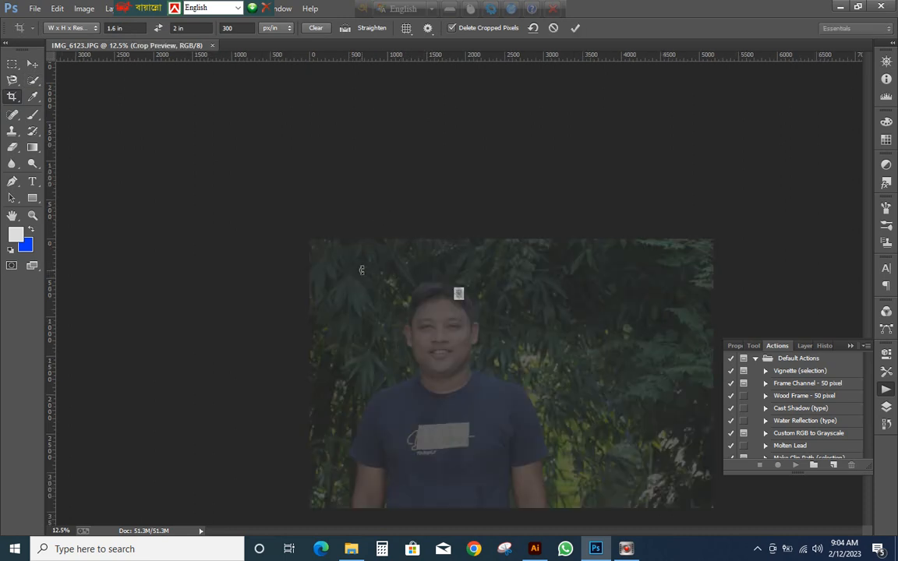
{"action": "left_click", "coordinate": [12, 95]}
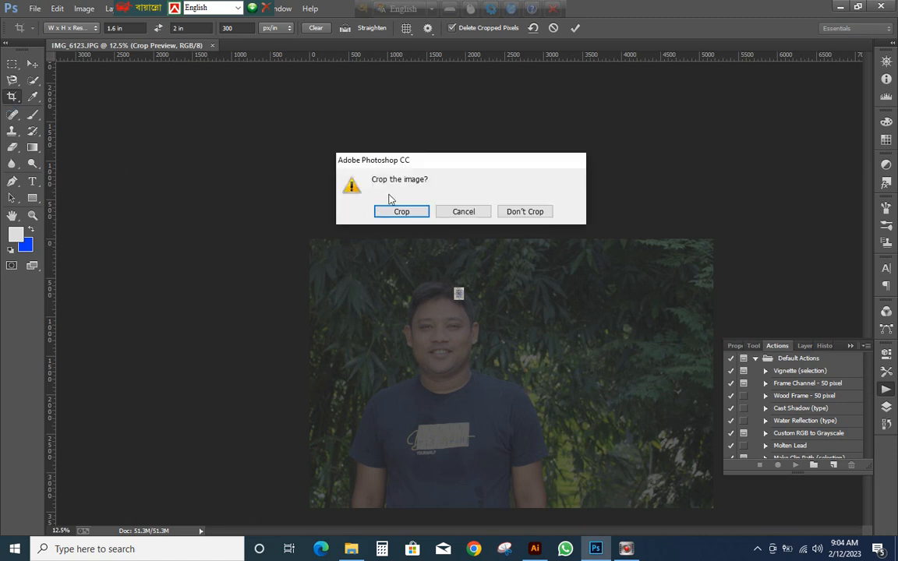
{"action": "left_click", "coordinate": [524, 211]}
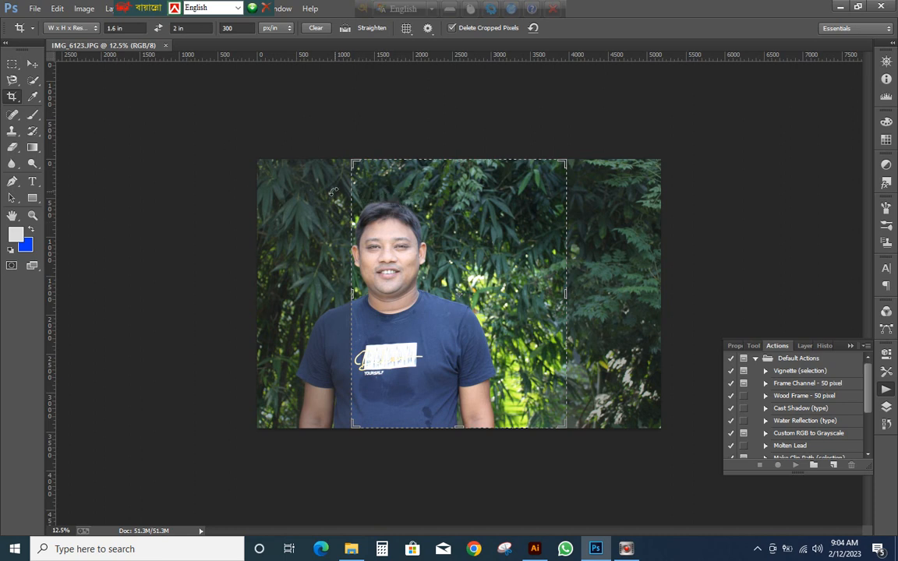
Draw a 1.6 x 2 in crop frame around the man's head and chest and apply the crop.
{"action": "left_click_drag", "start_coordinate": [467, 196], "coordinate": [275, 403]}
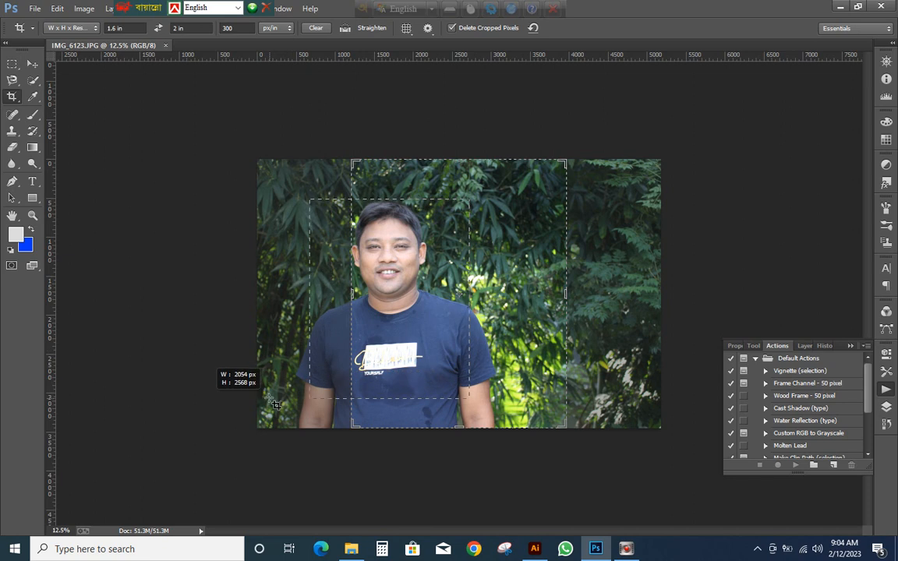
{"action": "left_click_drag", "start_coordinate": [276, 404], "coordinate": [271, 400]}
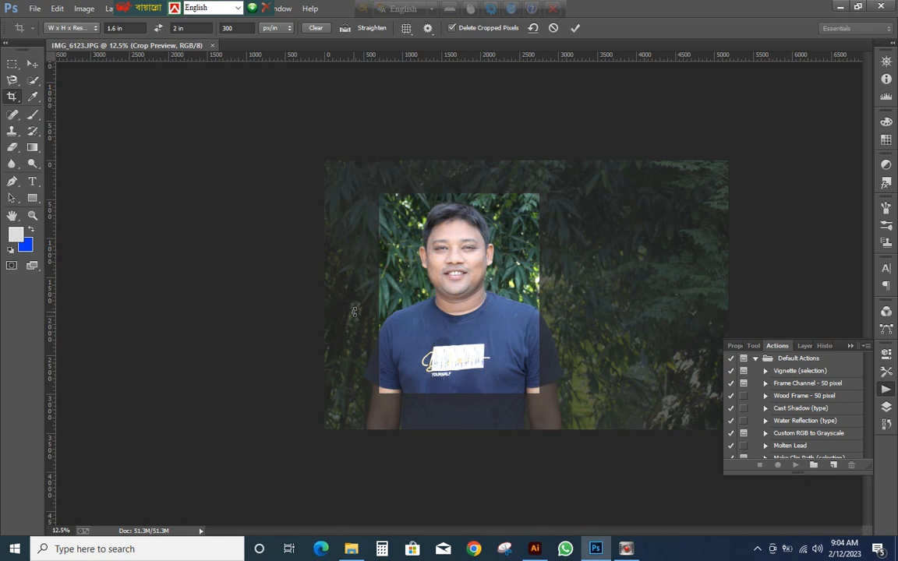
{"action": "key", "text": "Return"}
Select the leafy background around the man with the Quick Selection tool.
{"action": "key", "text": "ctrl+plus"}
{"action": "key", "text": "ctrl+plus"}
{"action": "key", "text": "ctrl+plus"}
{"action": "key", "text": "ctrl+plus"}
{"action": "key", "text": "ctrl+plus"}
{"action": "key", "text": "ctrl+plus"}
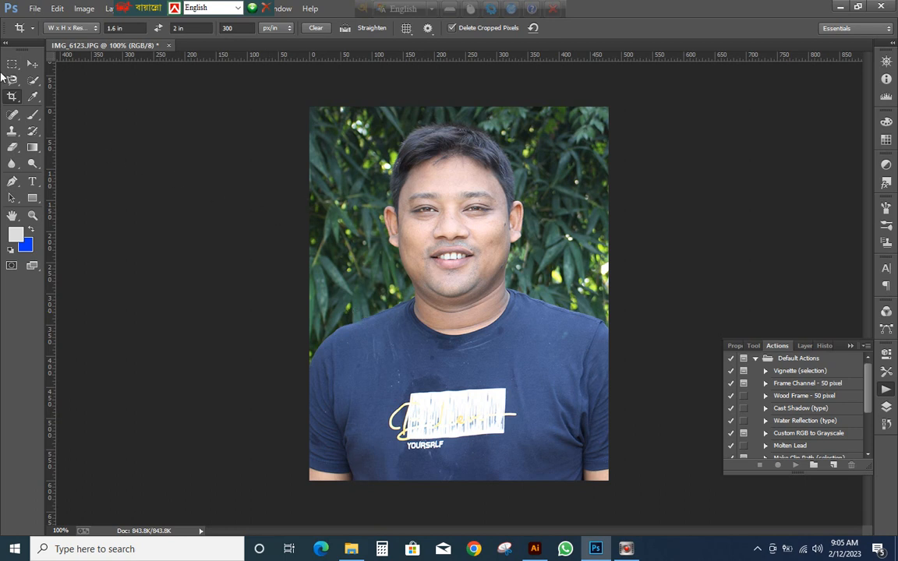
{"action": "left_click", "coordinate": [32, 82]}
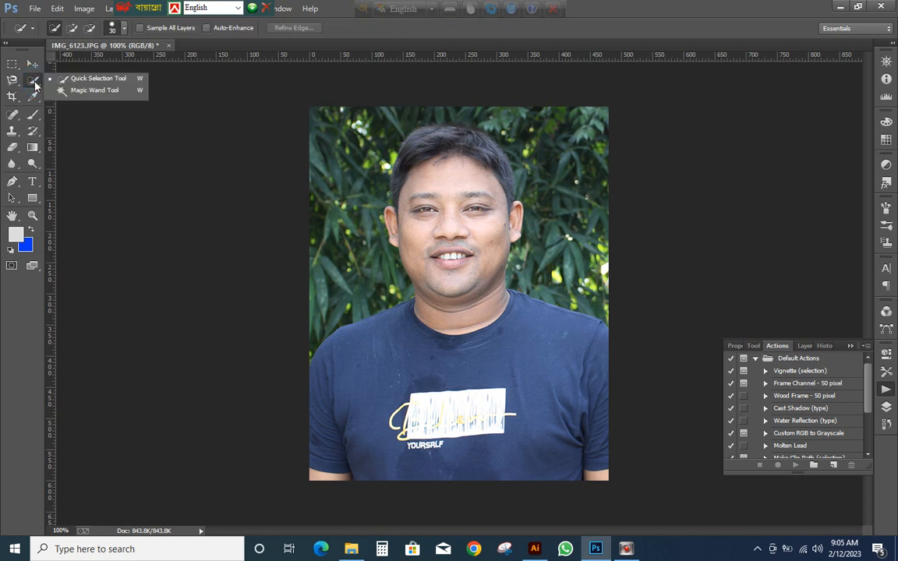
{"action": "left_click", "coordinate": [98, 79]}
{"action": "mouse_move", "coordinate": [309, 187]}
{"action": "left_mouse_down"}
{"action": "mouse_move", "coordinate": [393, 120]}
{"action": "mouse_move", "coordinate": [545, 141]}
{"action": "mouse_move", "coordinate": [575, 228]}
{"action": "mouse_move", "coordinate": [527, 252]}
{"action": "mouse_move", "coordinate": [535, 265]}
{"action": "mouse_move", "coordinate": [539, 203]}
{"action": "mouse_move", "coordinate": [581, 139]}
{"action": "left_mouse_up"}
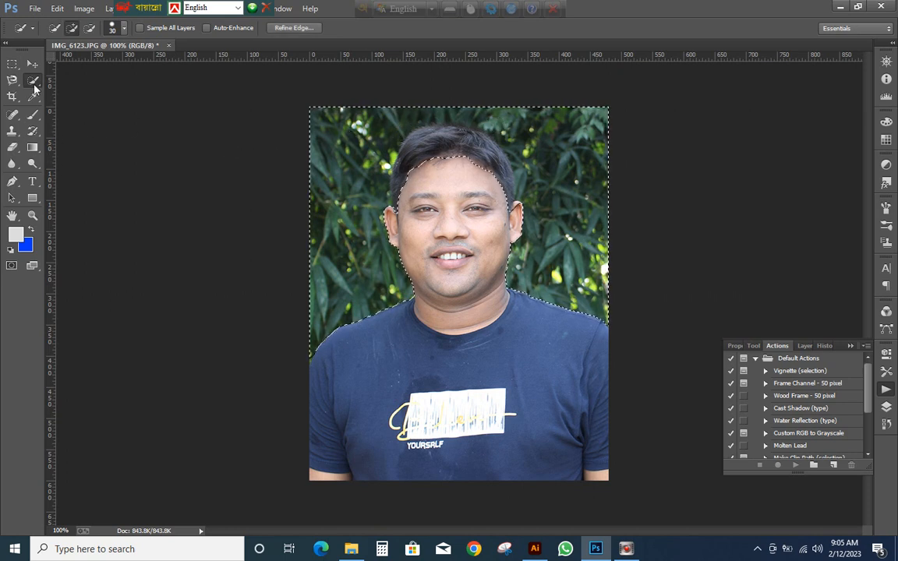
Subtract the man's hair from the background selection and refine its edge around the head and ears, reducing the brush size to 10.
{"action": "left_click", "coordinate": [88, 28]}
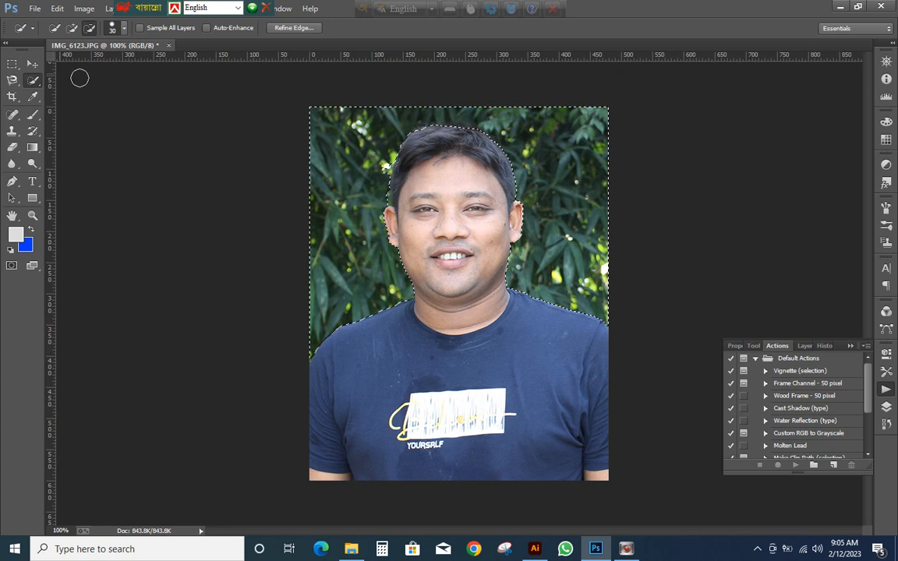
{"action": "left_click", "coordinate": [72, 28]}
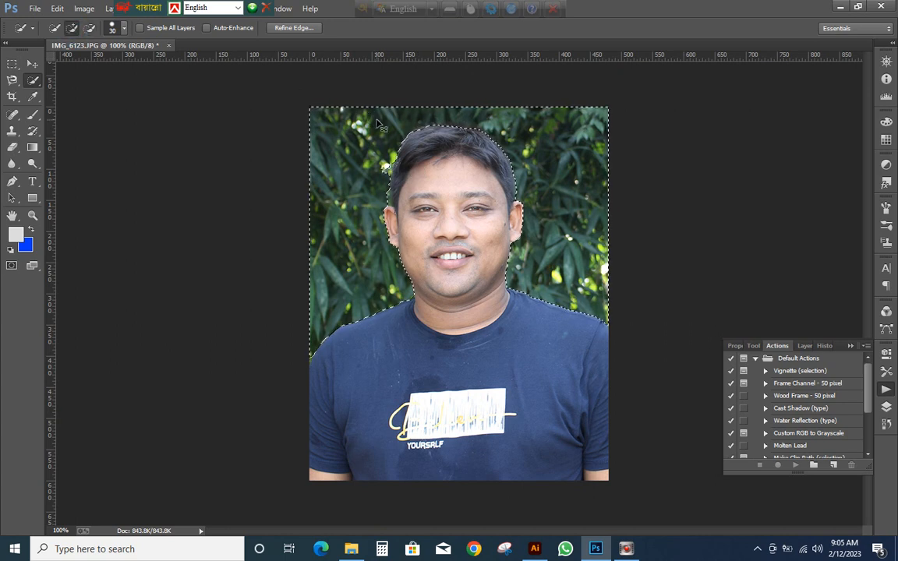
{"action": "key", "text": "ctrl+plus"}
{"action": "left_click_drag", "start_coordinate": [377, 120], "coordinate": [408, 429]}
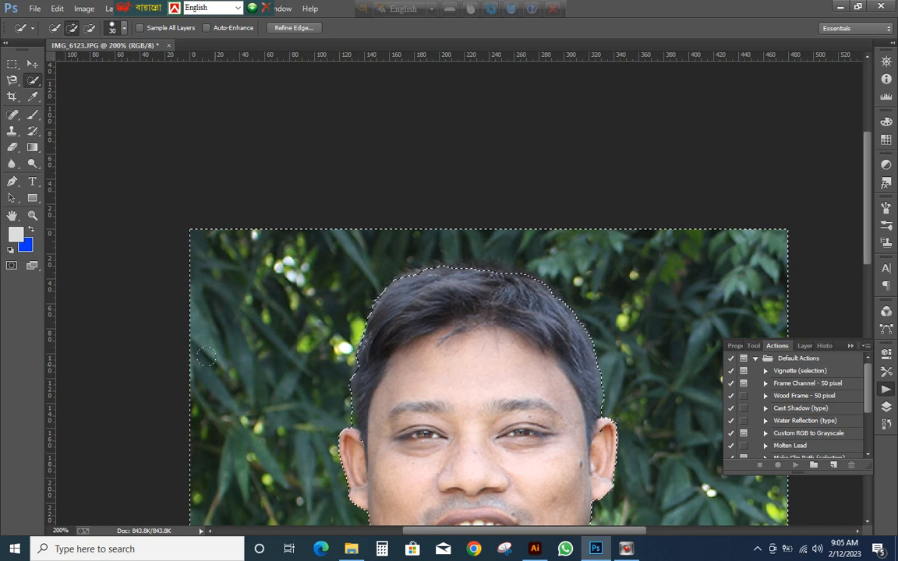
{"action": "key", "text": "bracketleft"}
{"action": "scroll", "coordinate": [515, 265], "scroll_direction": "down", "scroll_amount": 3}
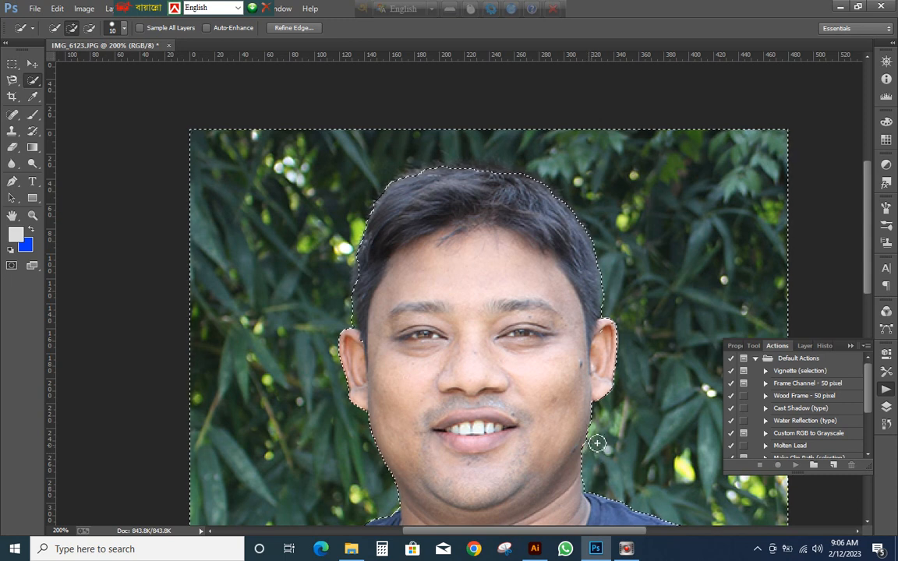
{"action": "scroll", "coordinate": [608, 437], "scroll_direction": "down", "scroll_amount": 2}
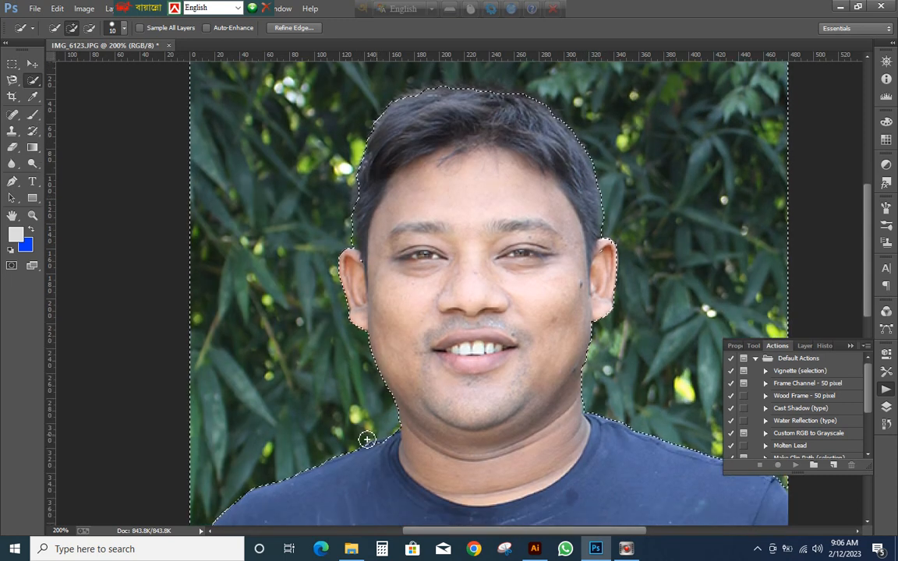
{"action": "scroll", "coordinate": [227, 366], "scroll_direction": "up", "scroll_amount": 1}
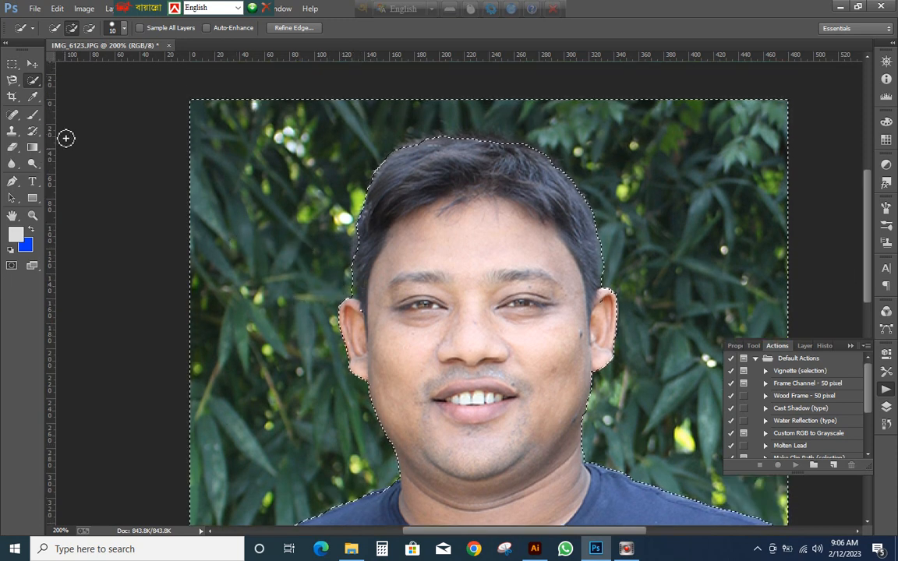
{"action": "left_click", "coordinate": [88, 29]}
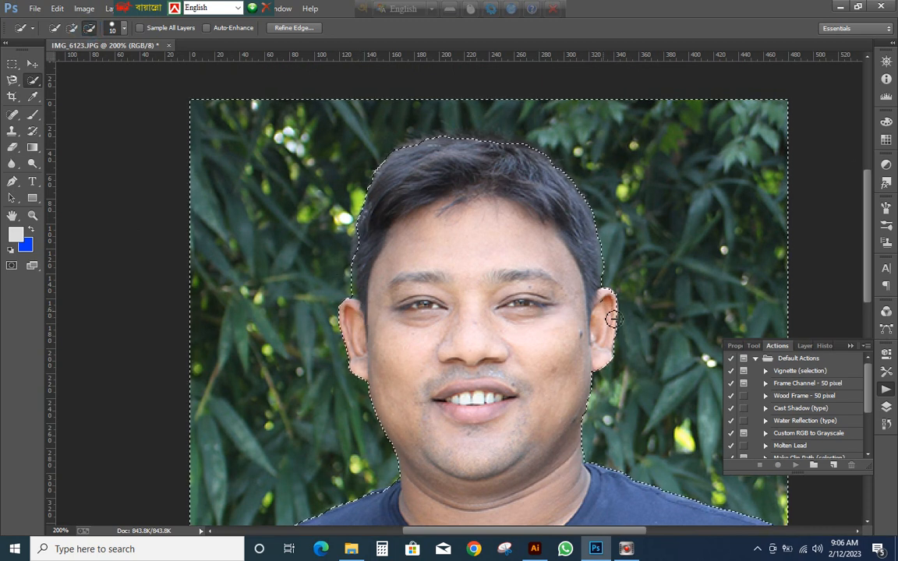
{"action": "scroll", "coordinate": [508, 330], "scroll_direction": "down", "scroll_amount": 2}
{"action": "scroll", "coordinate": [507, 329], "scroll_direction": "down", "scroll_amount": 4}
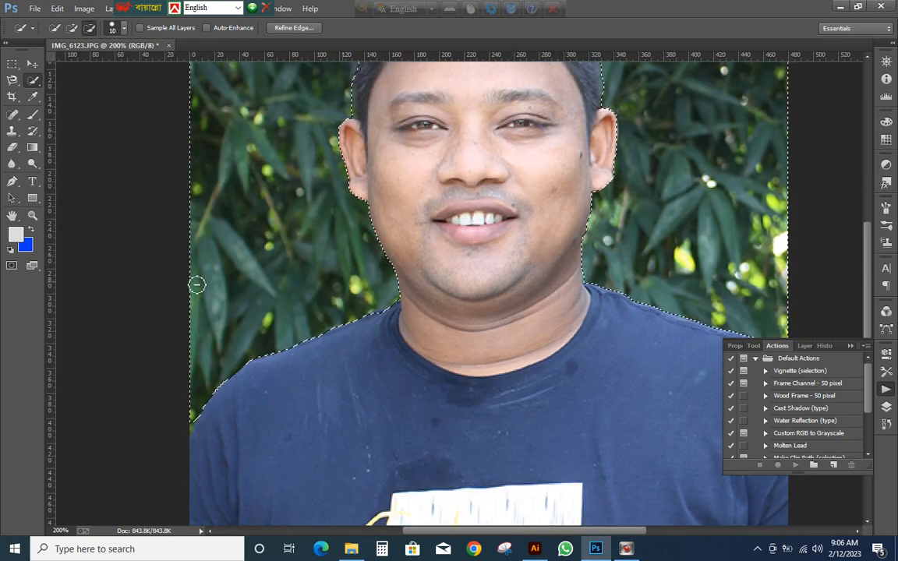
{"action": "scroll", "coordinate": [629, 237], "scroll_direction": "down", "scroll_amount": 3}
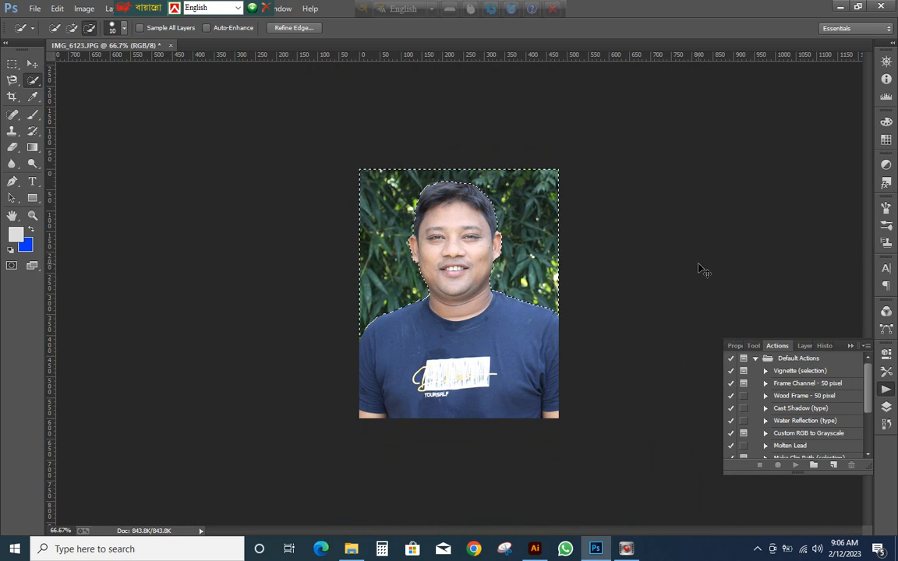
Fill the selected background with the blue background color and deselect it.
{"action": "key", "text": "ctrl+BackSpace"}
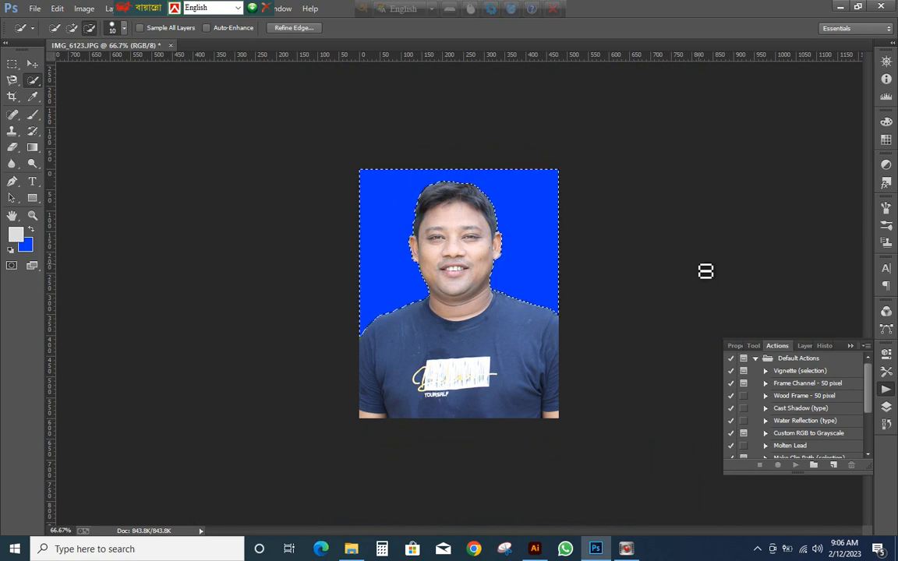
{"action": "left_click", "coordinate": [12, 63]}
{"action": "left_click", "coordinate": [164, 186]}
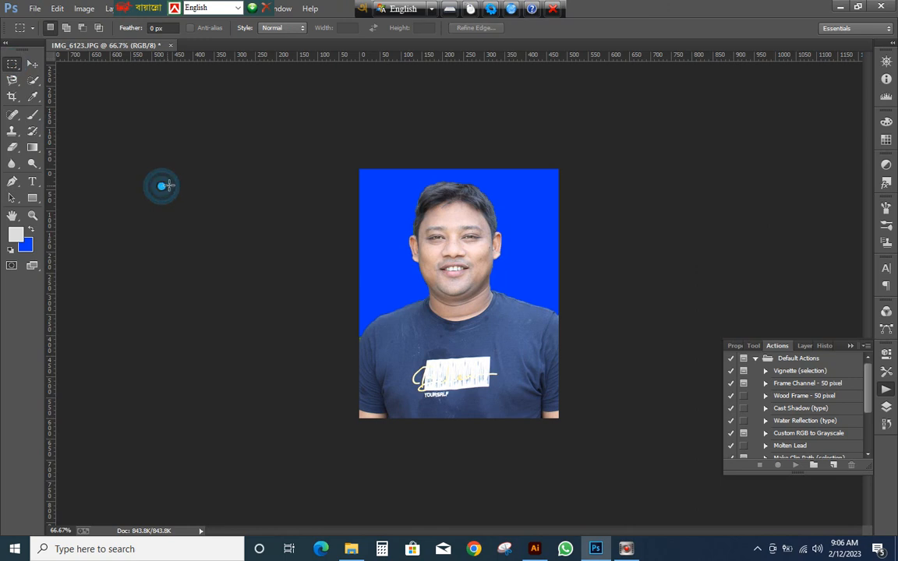
Brighten the photo with a Curves adjustment, raising the RGB midtones from about input 107 to output 132.
{"action": "key", "text": "ctrl+plus"}
{"action": "key", "text": "ctrl+plus"}
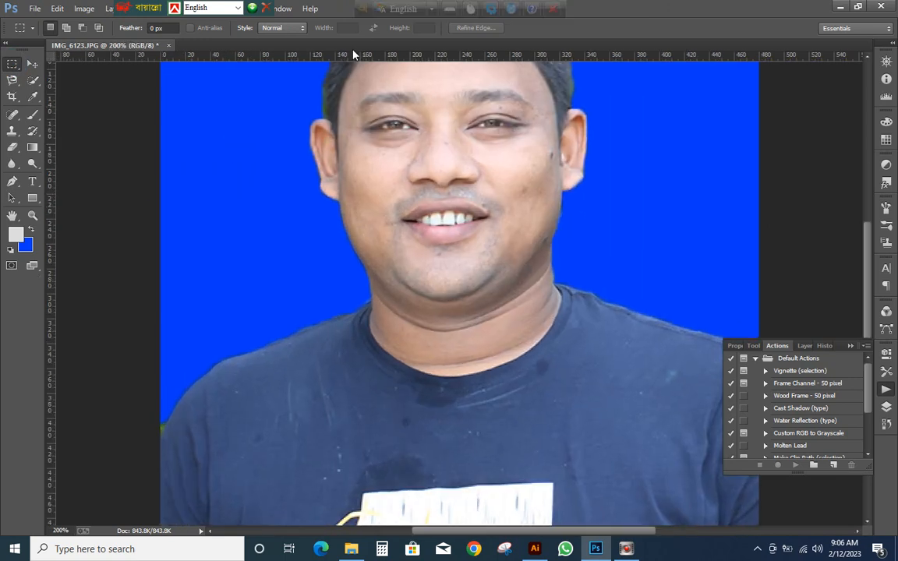
{"action": "key", "text": "ctrl+minus"}
{"action": "key", "text": "ctrl+minus"}
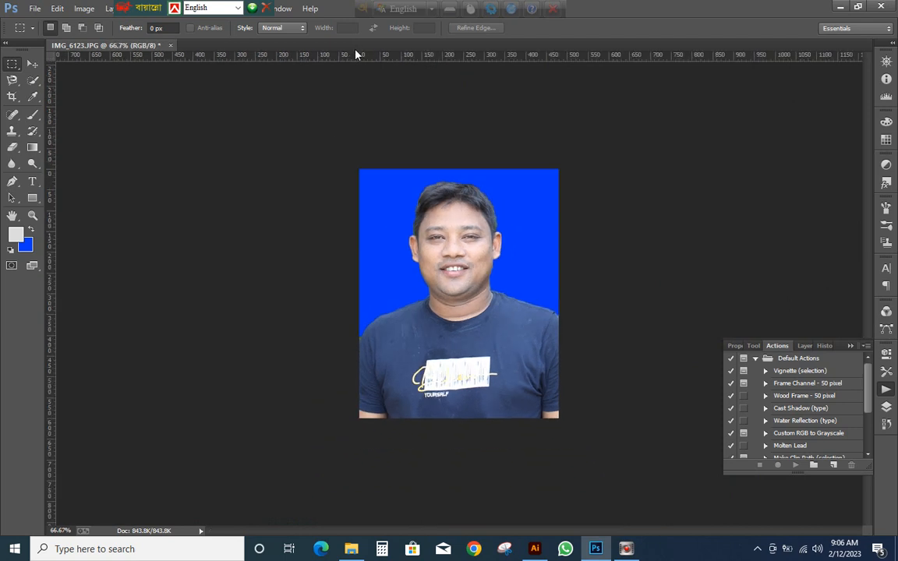
{"action": "key", "text": "ctrl+plus"}
{"action": "key", "text": "ctrl+plus"}
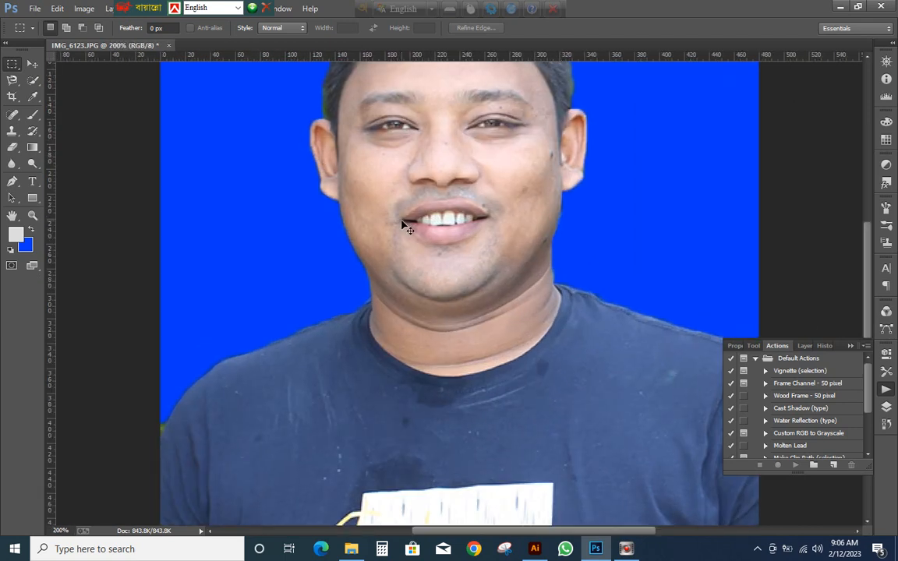
{"action": "key", "text": "ctrl+m"}
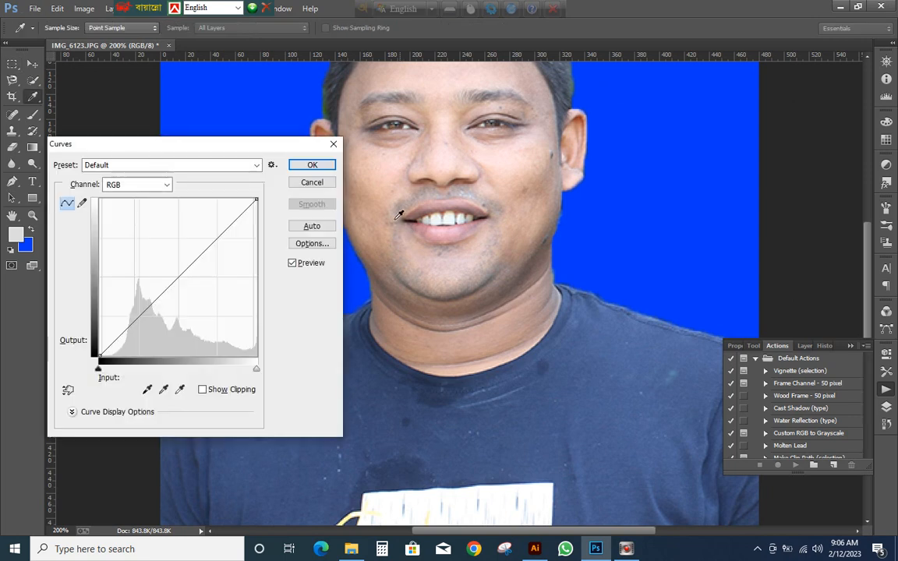
{"action": "left_click_drag", "start_coordinate": [169, 285], "coordinate": [165, 272]}
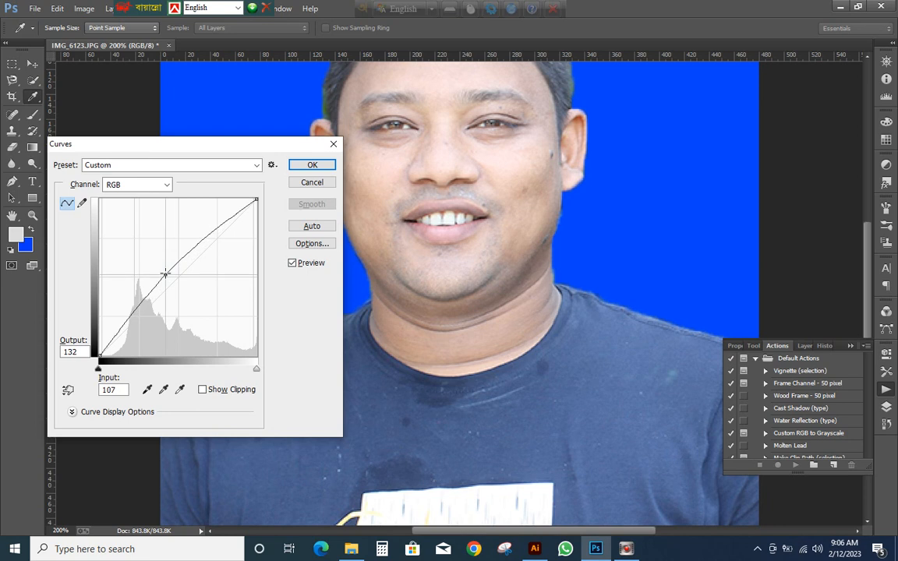
{"action": "left_click", "coordinate": [312, 165]}
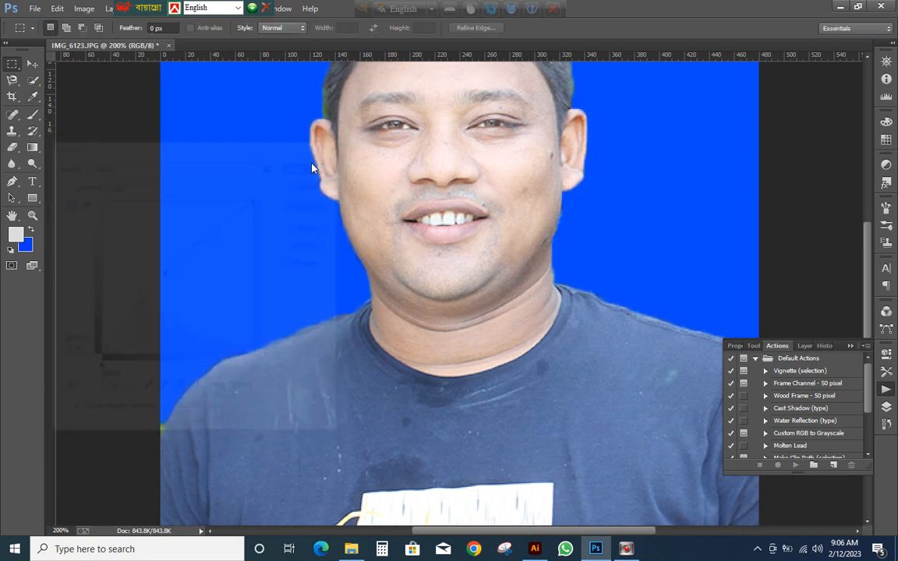
Apply a Brightness/Contrast adjustment with brightness at about -11 and a slightly lowered contrast.
{"action": "key", "text": "ctrl+minus"}
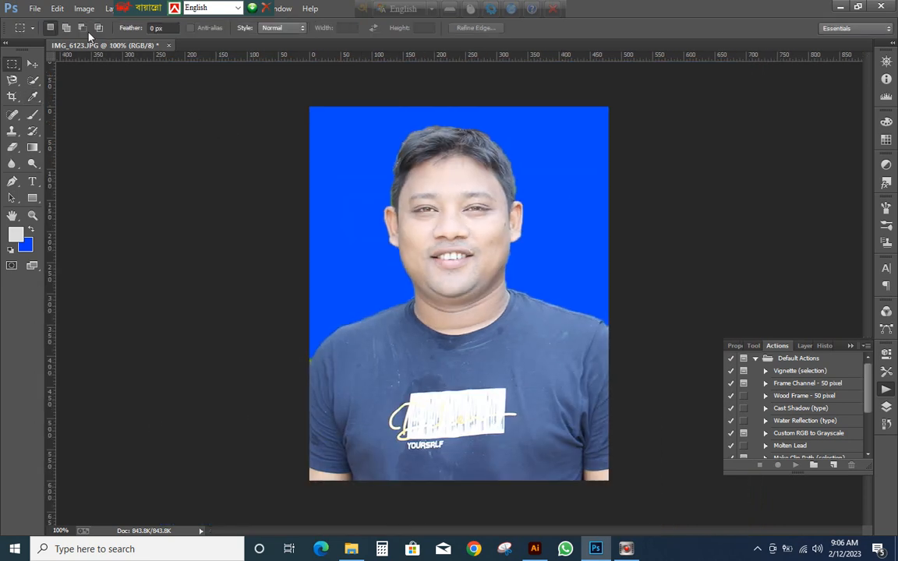
{"action": "left_click", "coordinate": [84, 9]}
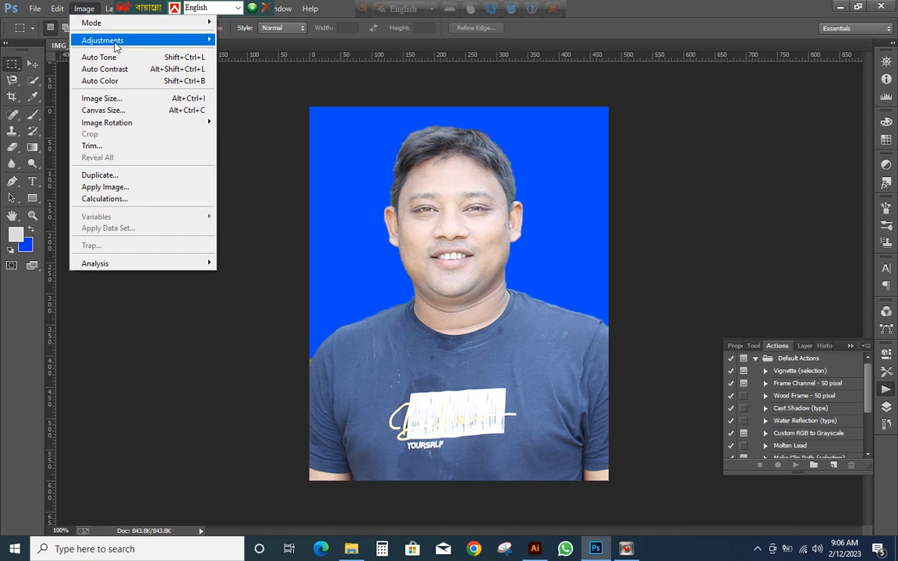
{"action": "mouse_move", "coordinate": [114, 45]}
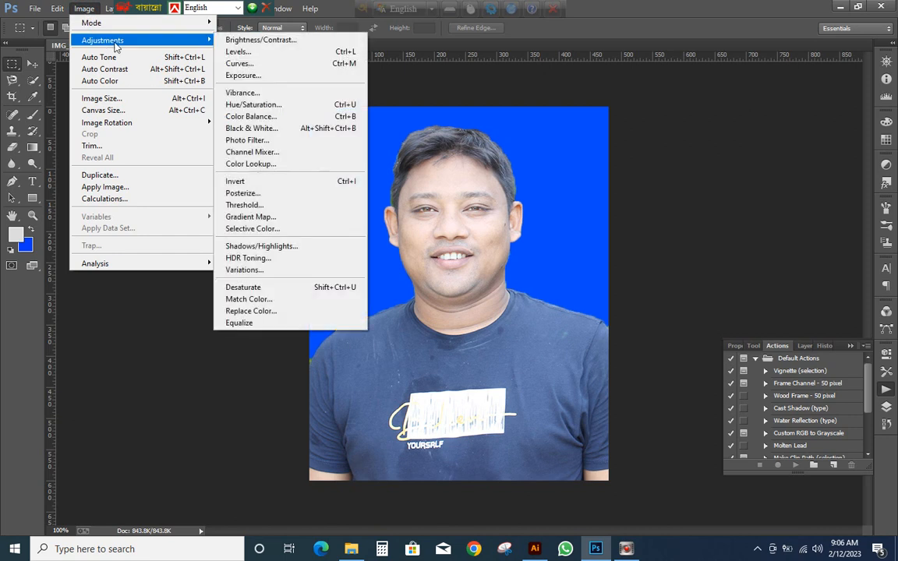
{"action": "left_click", "coordinate": [259, 40]}
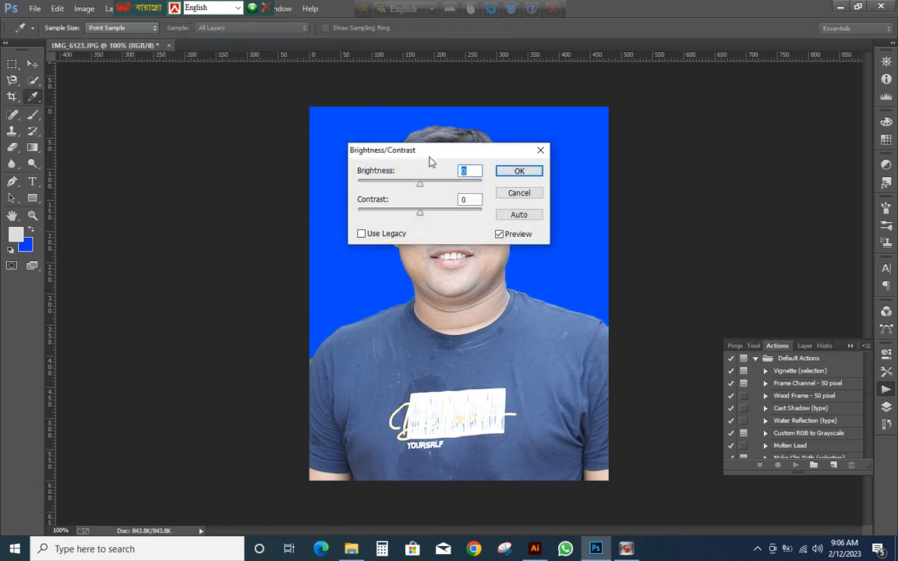
{"action": "left_click_drag", "start_coordinate": [449, 153], "coordinate": [713, 115]}
{"action": "mouse_move", "coordinate": [699, 152]}
{"action": "left_mouse_down"}
{"action": "mouse_move", "coordinate": [724, 150]}
{"action": "mouse_move", "coordinate": [698, 156]}
{"action": "left_mouse_up"}
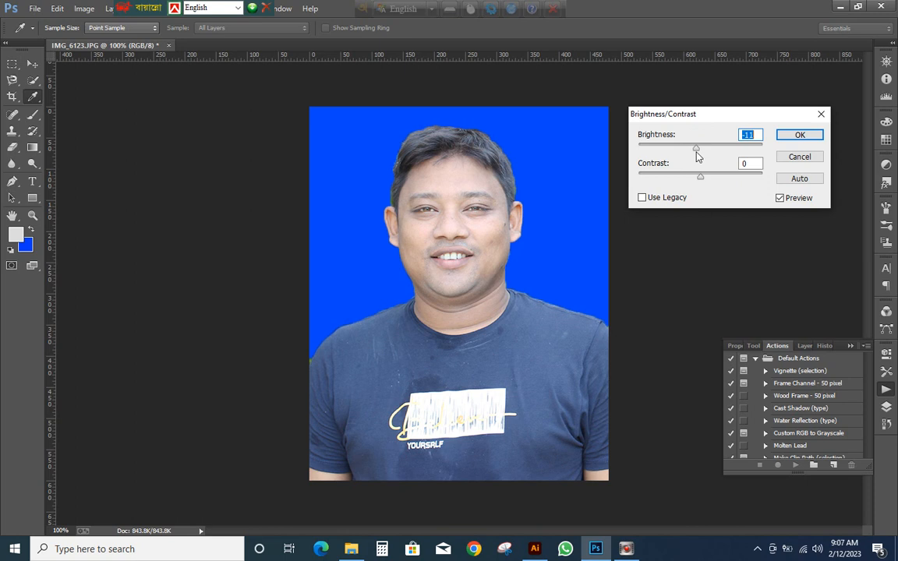
{"action": "left_click", "coordinate": [699, 177]}
{"action": "mouse_move", "coordinate": [699, 177]}
{"action": "left_mouse_down"}
{"action": "mouse_move", "coordinate": [758, 178]}
{"action": "mouse_move", "coordinate": [691, 194]}
{"action": "left_mouse_up"}
{"action": "left_click", "coordinate": [803, 135]}
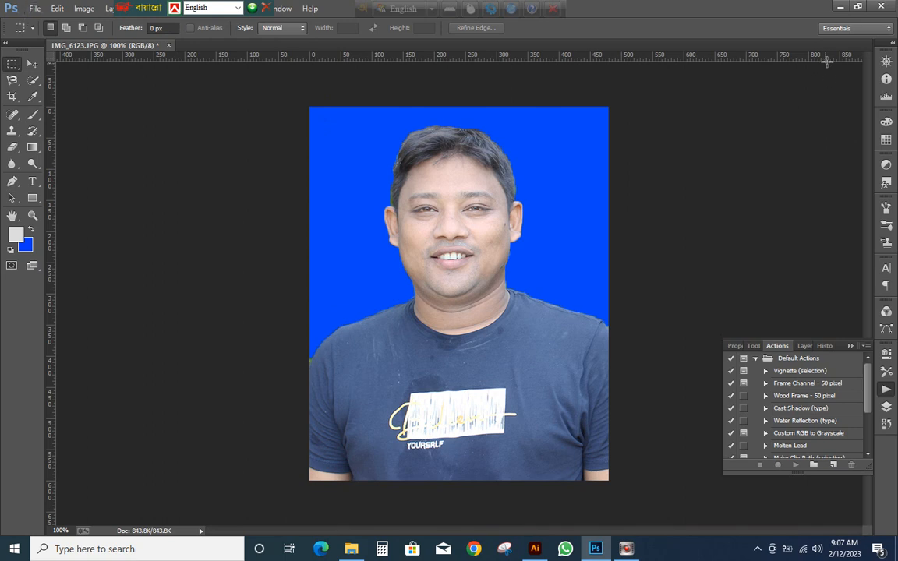
Create a new U.S. Letter document, 8.5 x 11 inches at 300 pixels/inch, in RGB Color with white background contents.
{"action": "left_click", "coordinate": [34, 8]}
{"action": "left_click", "coordinate": [47, 22]}
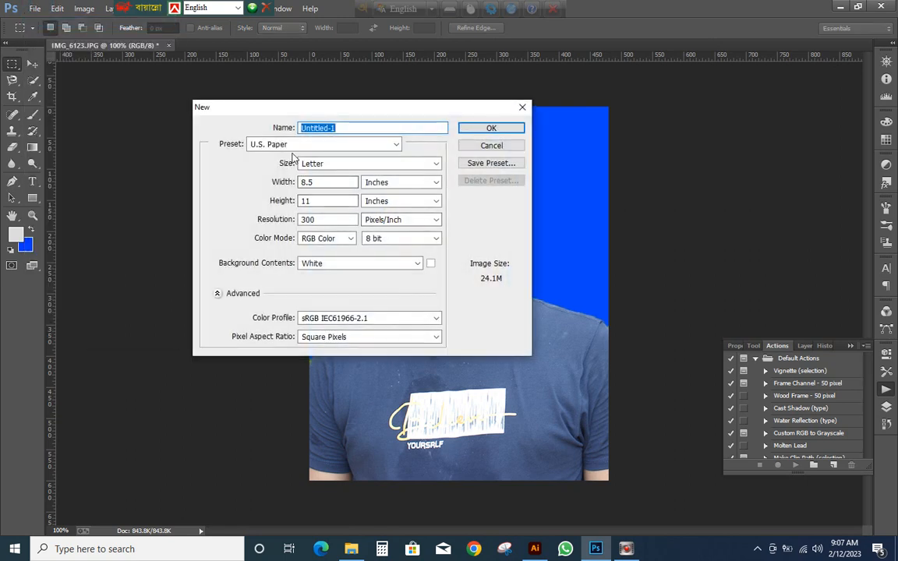
{"action": "left_click", "coordinate": [312, 165]}
{"action": "left_click", "coordinate": [312, 175]}
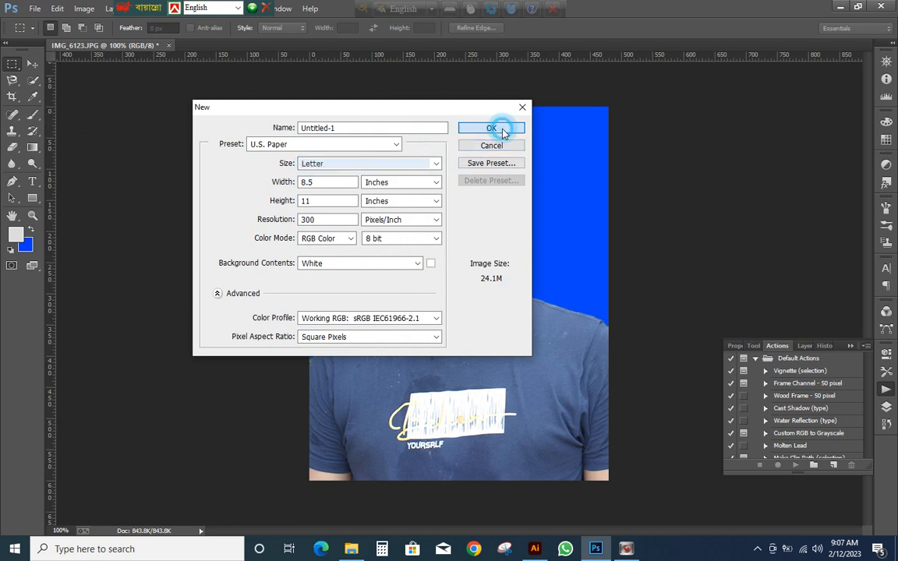
{"action": "left_click", "coordinate": [499, 129]}
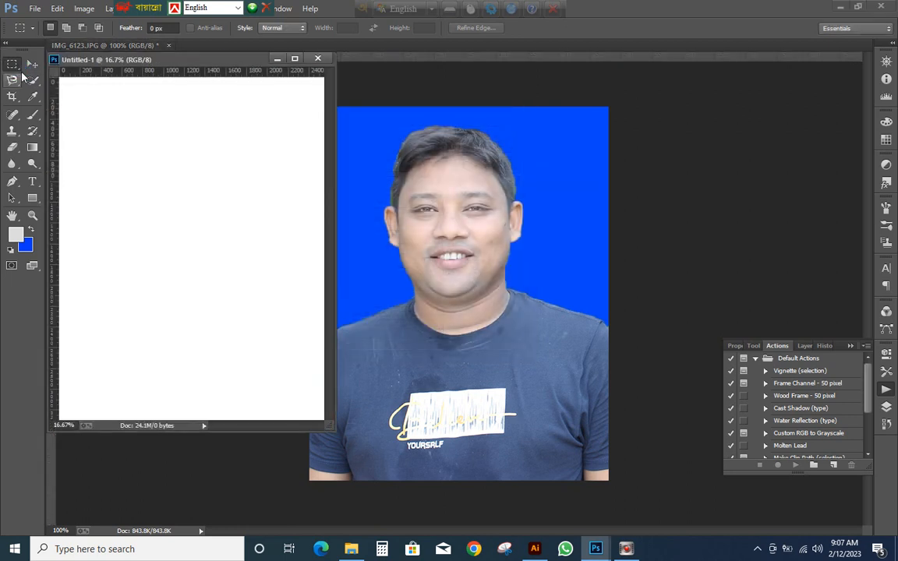
Copy the finished portrait into the blank Letter document and maximize that document's window.
{"action": "left_click", "coordinate": [32, 63]}
{"action": "left_click_drag", "start_coordinate": [445, 143], "coordinate": [134, 92]}
{"action": "left_click", "coordinate": [294, 59]}
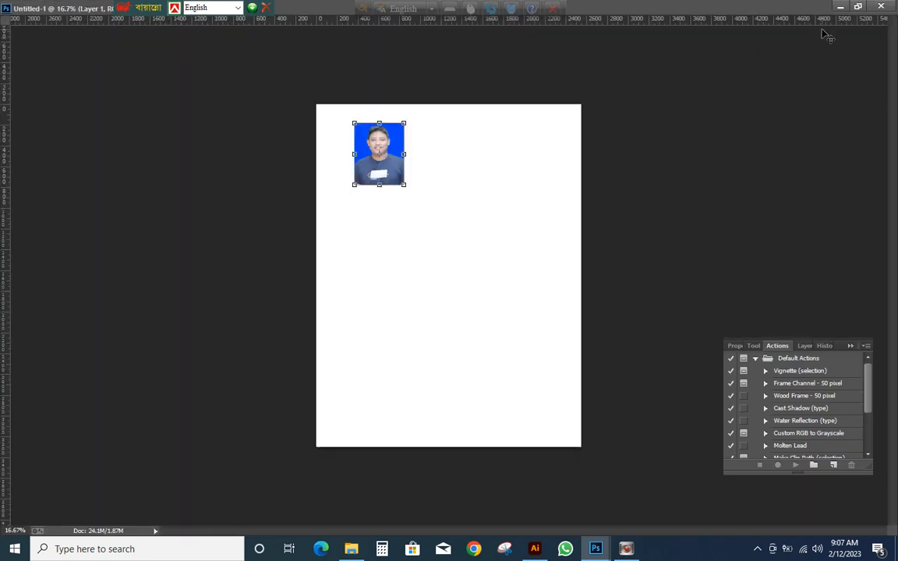
Move the portrait into the upper-left corner of the page, nudging it slightly in from the page edges.
{"action": "key", "text": "ctrl+plus"}
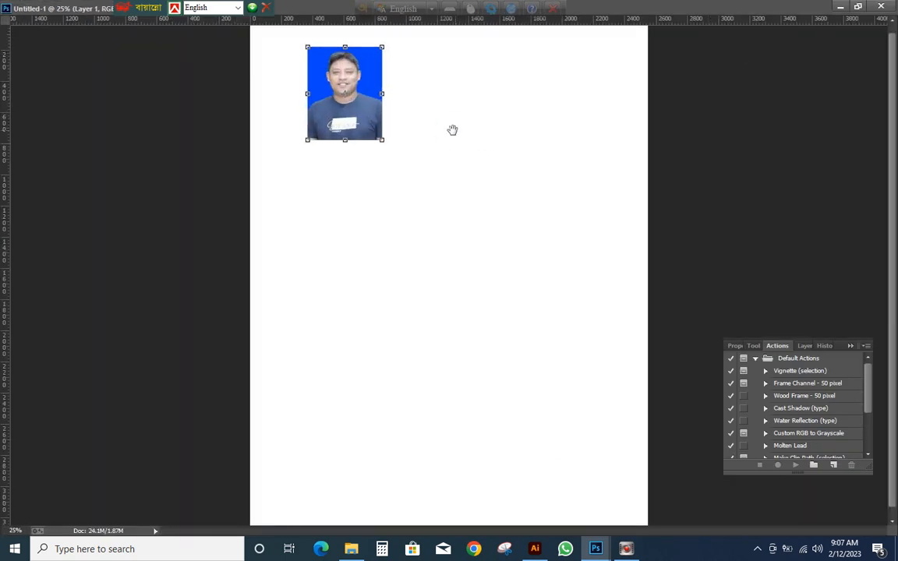
{"action": "left_click_drag", "start_coordinate": [449, 130], "coordinate": [449, 137]}
{"action": "left_click", "coordinate": [344, 81]}
{"action": "left_click_drag", "start_coordinate": [344, 80], "coordinate": [287, 52]}
{"action": "key", "text": "Right"}
{"action": "key", "text": "Right"}
{"action": "key", "text": "Down"}
{"action": "key", "text": "Down"}
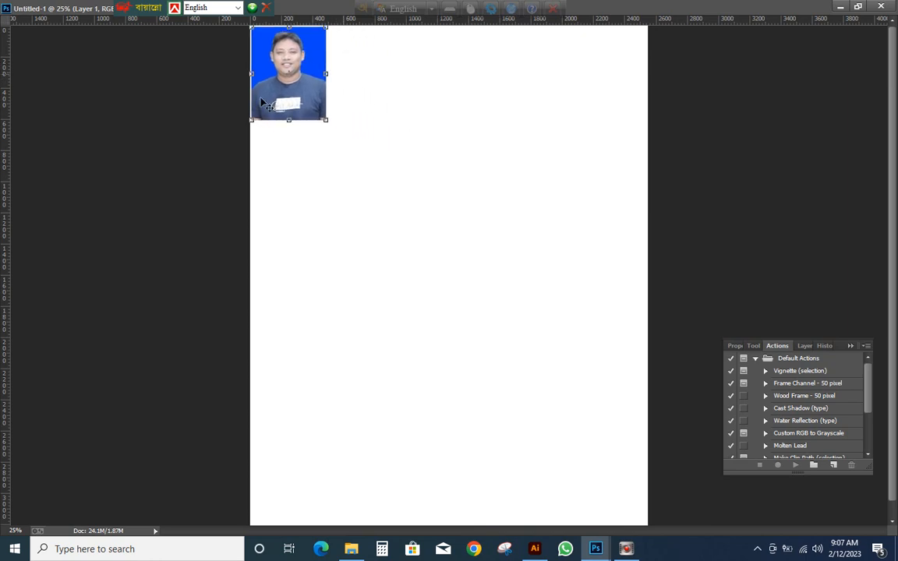
Dock the Letter document as a tab beside the portrait file and hide the transform controls.
{"action": "left_click", "coordinate": [857, 7]}
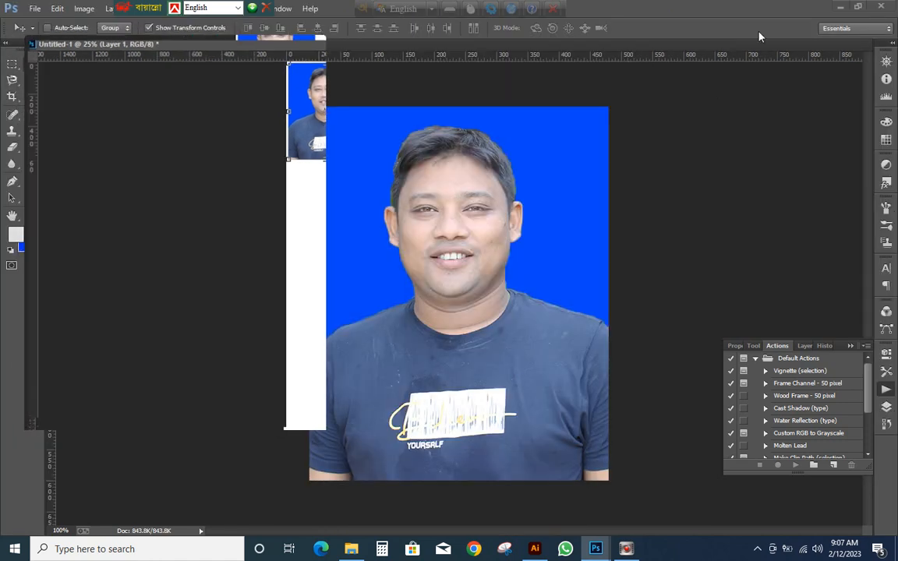
{"action": "left_click_drag", "start_coordinate": [224, 55], "coordinate": [360, 52]}
{"action": "left_click_drag", "start_coordinate": [379, 49], "coordinate": [380, 50]}
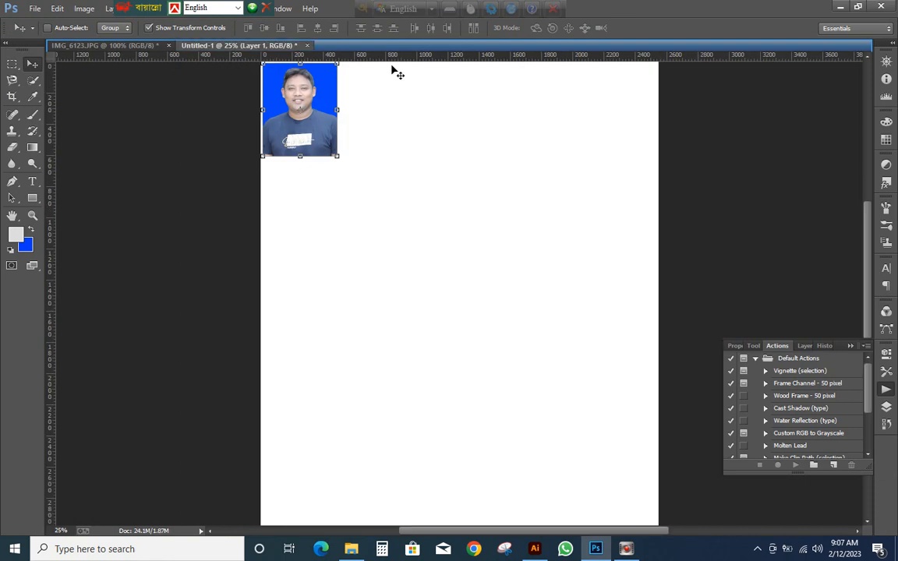
{"action": "left_click", "coordinate": [149, 27]}
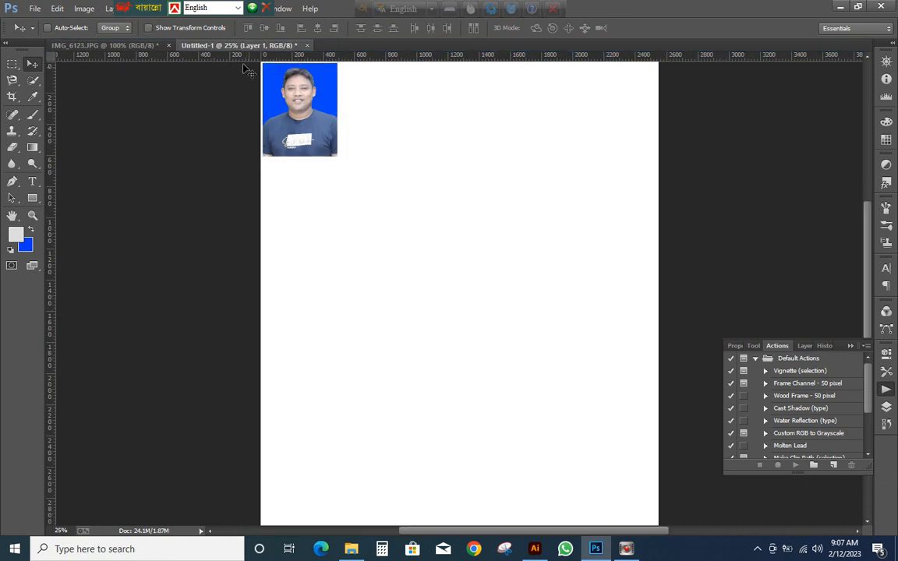
Try placing a duplicate of the portrait just right of the original, and undo the copy.
{"action": "left_click", "coordinate": [149, 28]}
{"action": "left_click", "coordinate": [150, 28]}
{"action": "left_click_drag", "start_coordinate": [311, 104], "coordinate": [384, 107]}
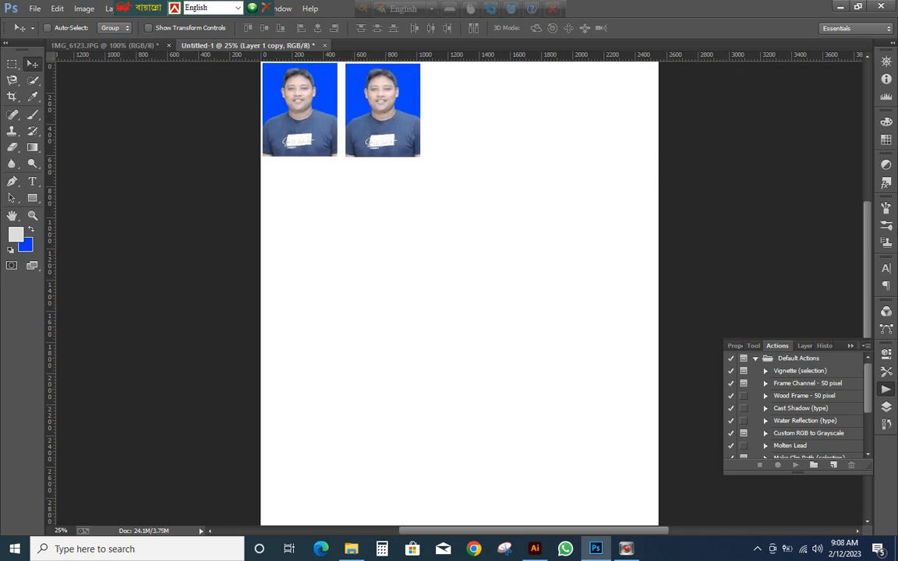
{"action": "key", "text": "ctrl+z"}
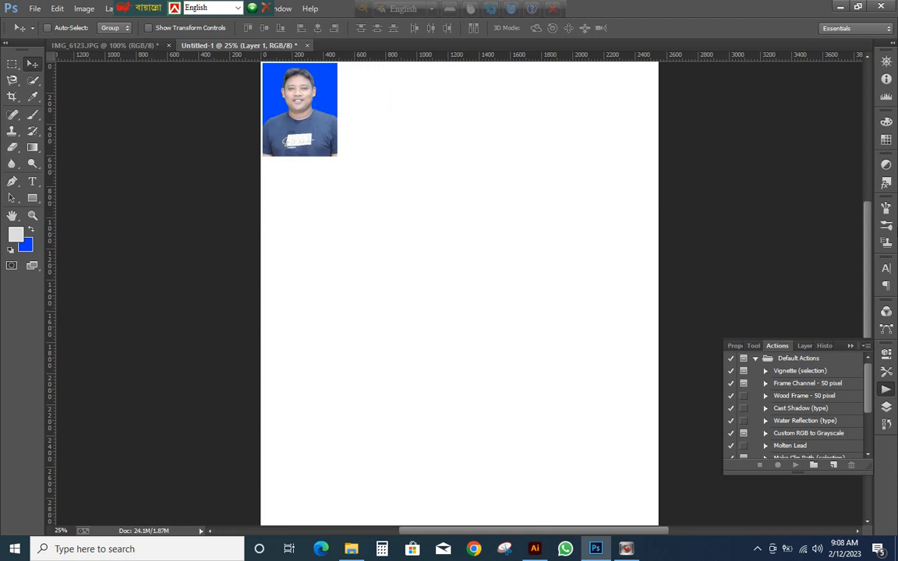